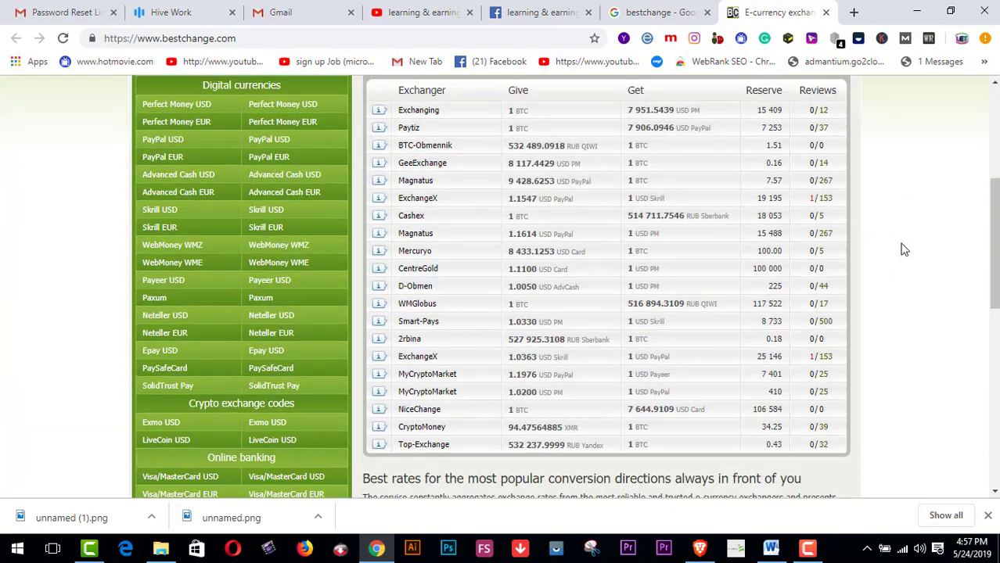
pyautogui.scroll(-2, 900, 249)
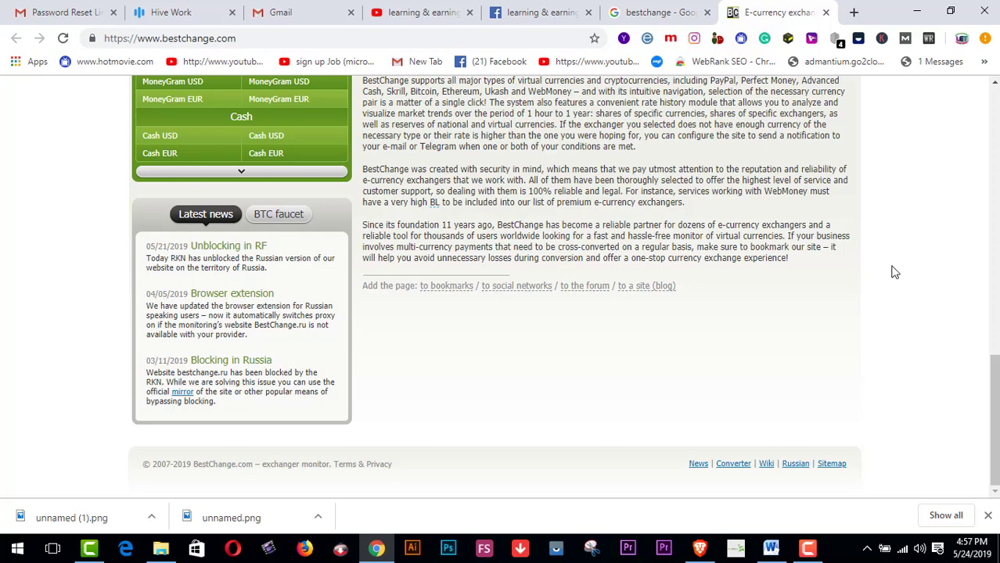
# - Open BestChange's Affiliate program page and start the captcha check on its login form
pyautogui.scroll(3, 894, 272)
pyautogui.scroll(8, 892, 268)
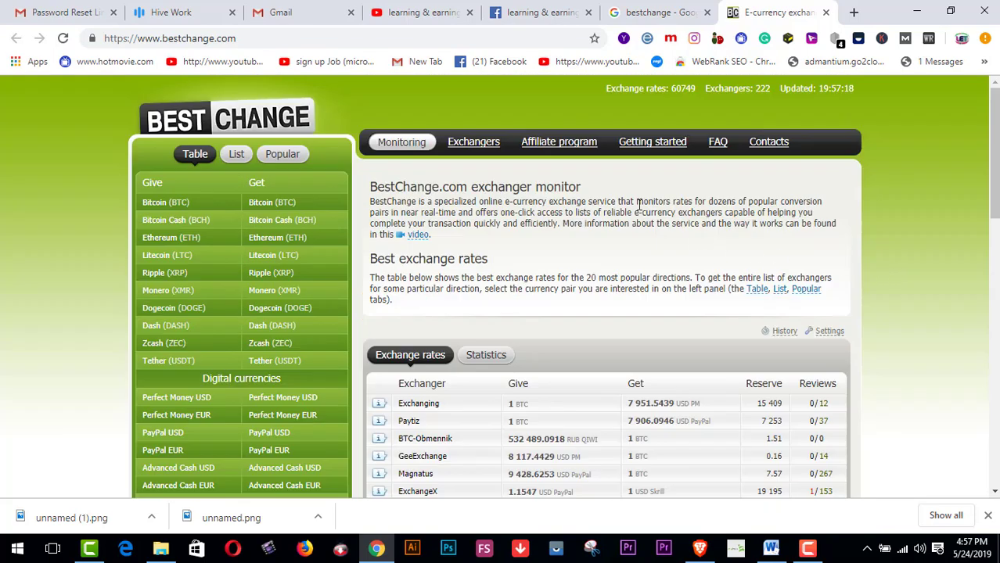
pyautogui.click(569, 149)
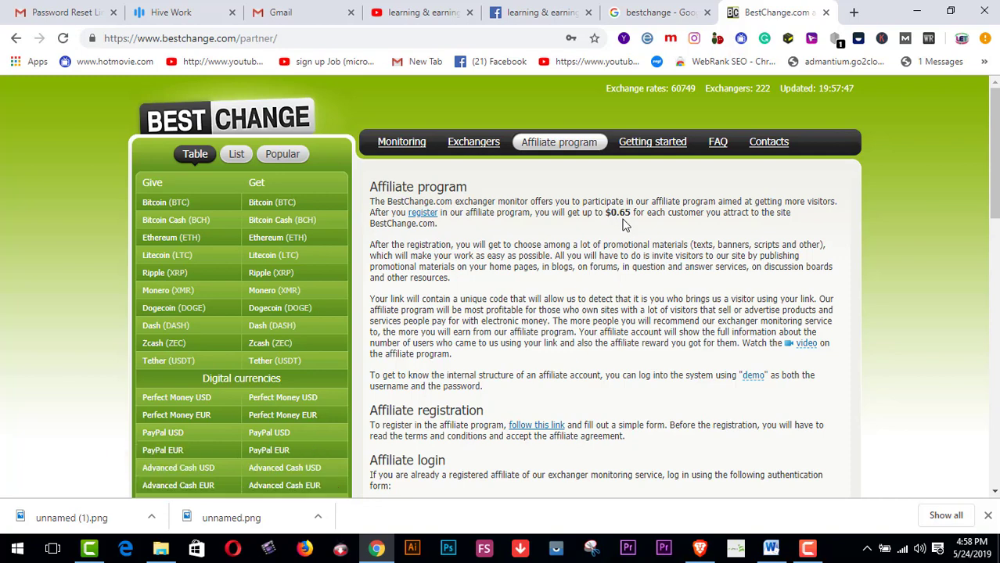
pyautogui.scroll(-4, 652, 294)
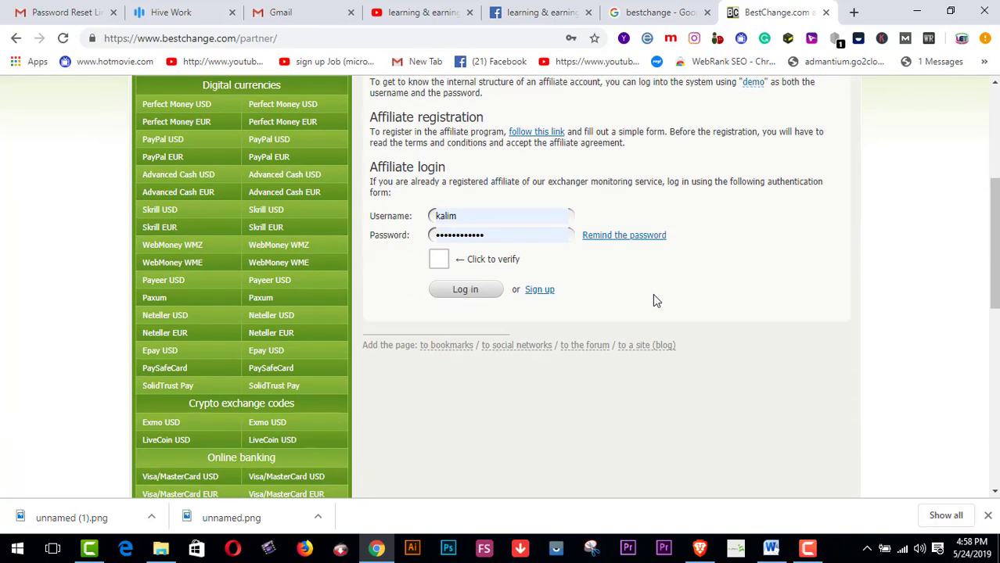
pyautogui.click(439, 259)
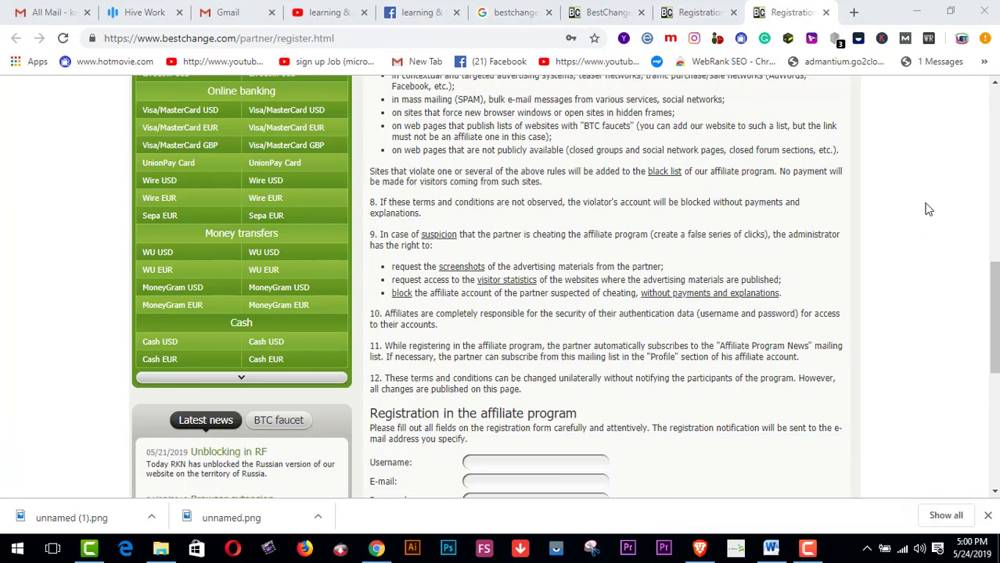
pyautogui.click(600, 12)
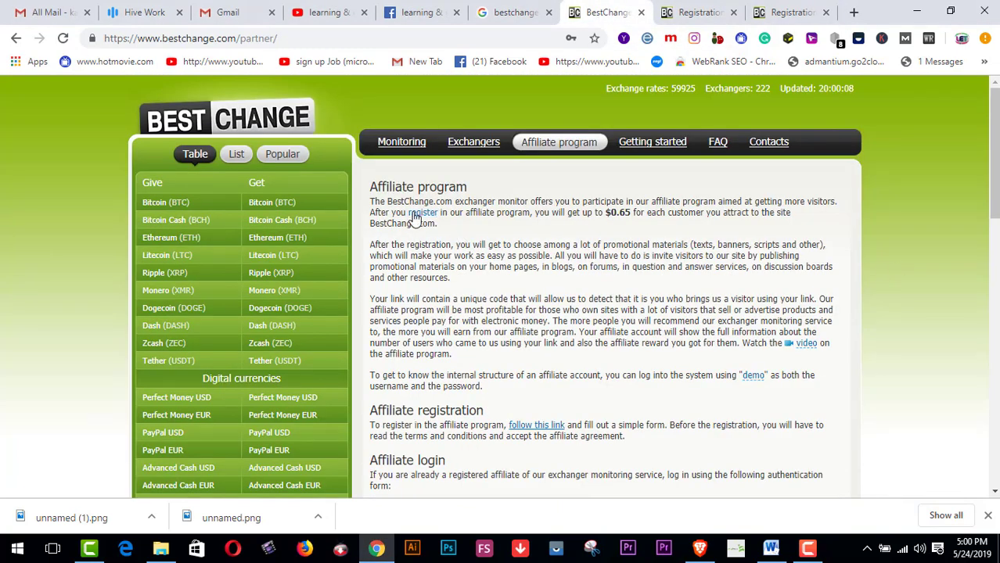
# - Open the affiliate 'register' link in a new tab and scroll to its registration form
pyautogui.rightClick(414, 220)
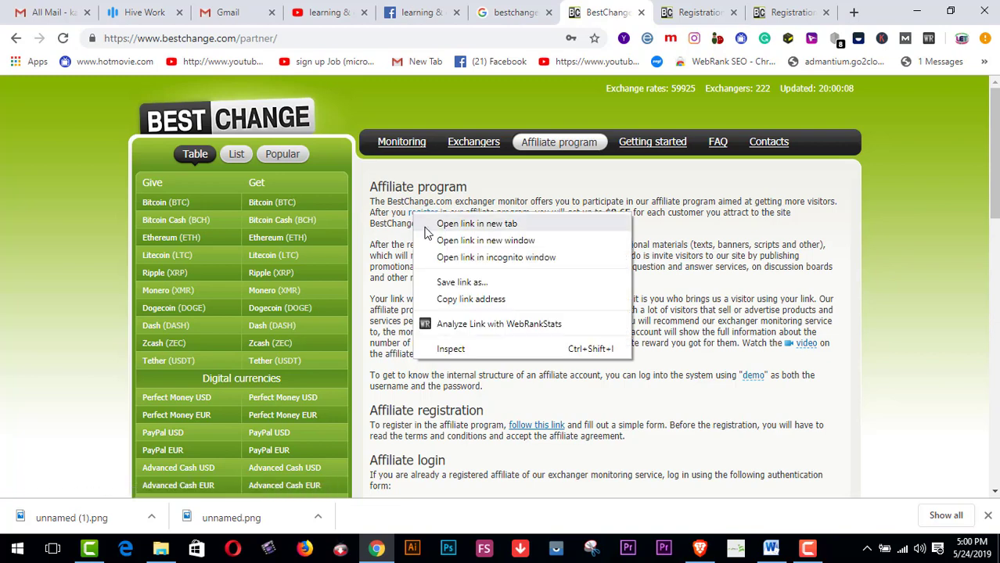
pyautogui.click(432, 224)
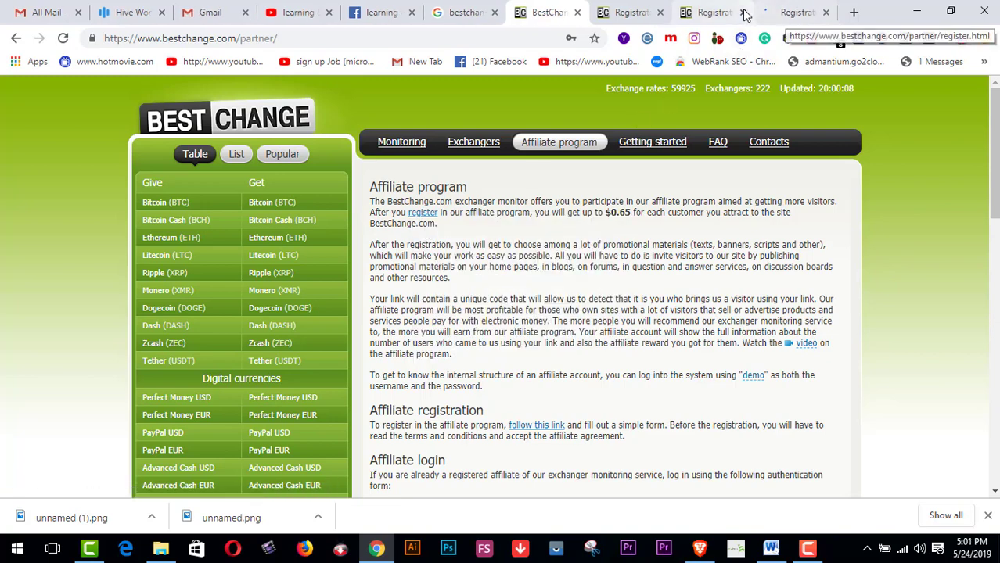
pyautogui.click(789, 14)
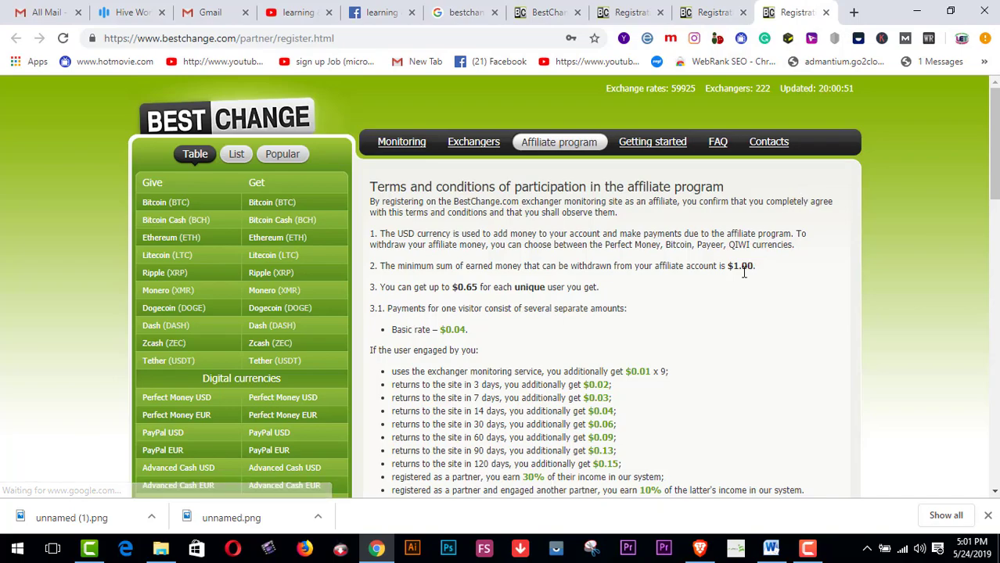
pyautogui.scroll(-1, 668, 375)
pyautogui.scroll(-8, 669, 376)
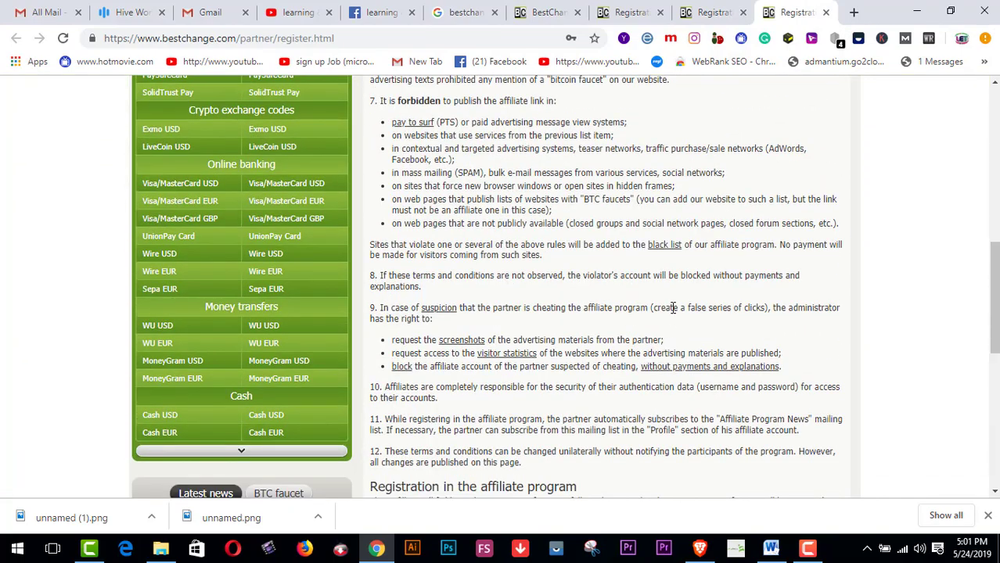
pyautogui.scroll(3, 673, 306)
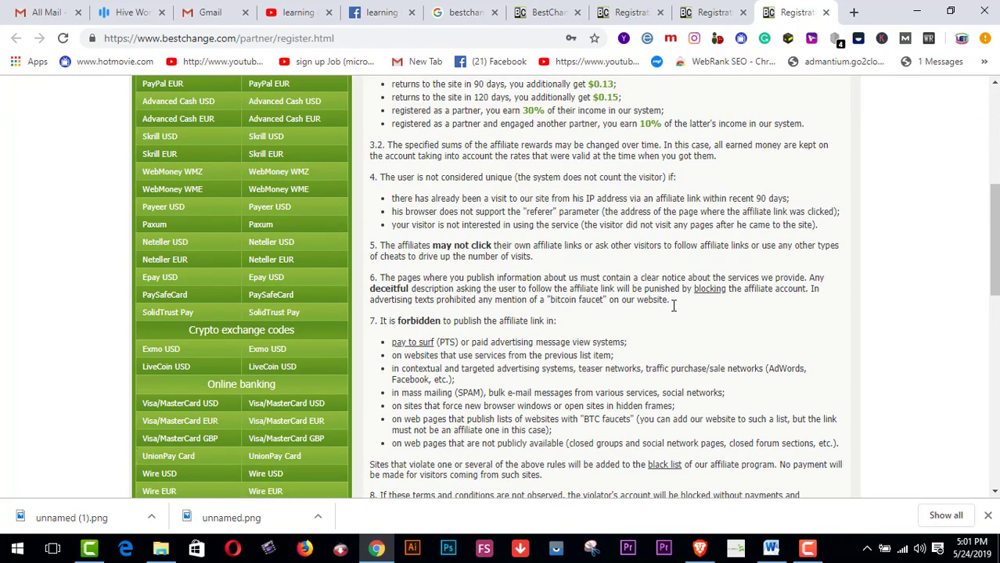
pyautogui.scroll(2, 673, 306)
pyautogui.scroll(-10, 669, 312)
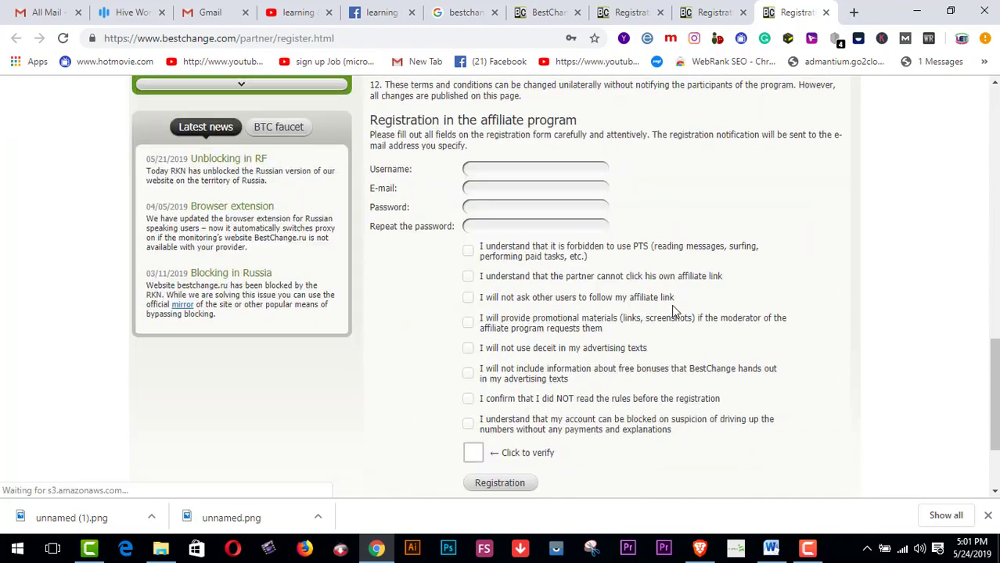
# - Fill in the username, an edited e-mail address, and the account password twice
pyautogui.click(555, 173)
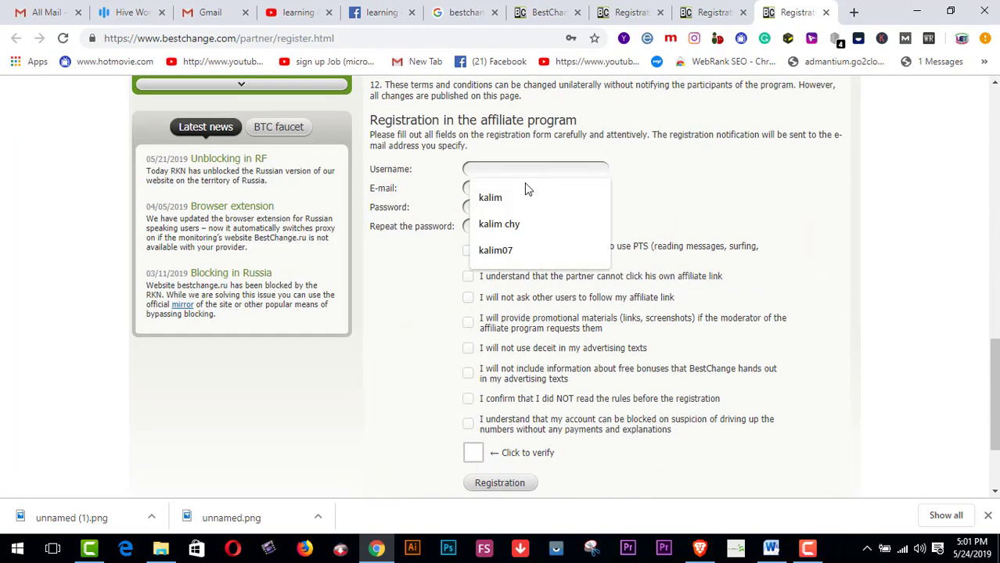
pyautogui.click(505, 197)
pyautogui.click(504, 191)
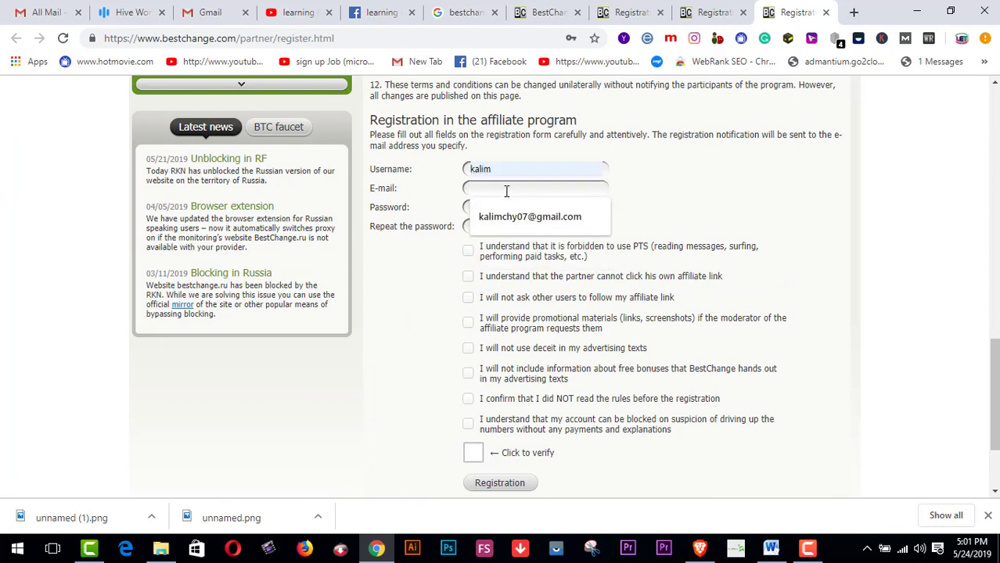
pyautogui.click(507, 215)
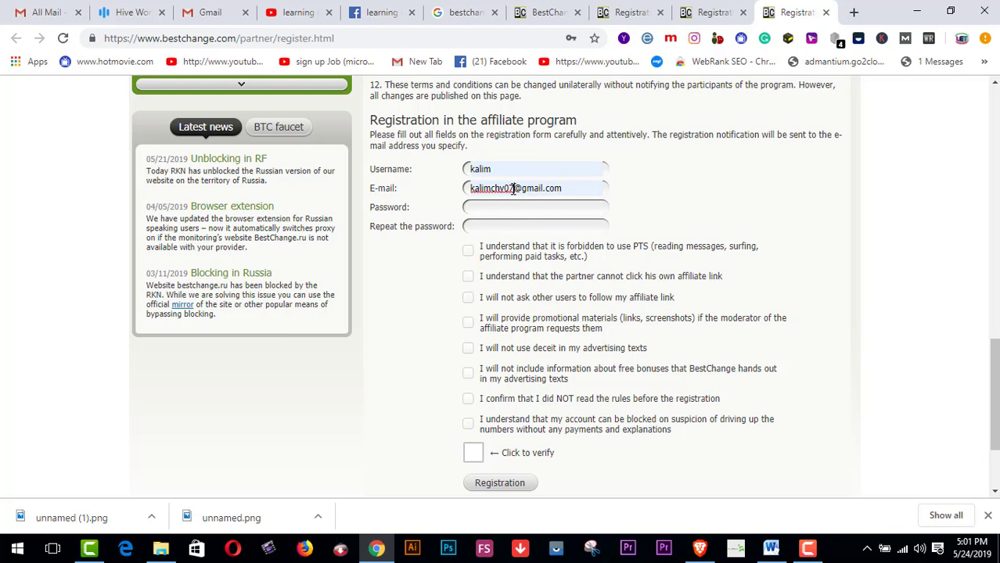
pyautogui.moveTo(513, 189); pyautogui.dragTo(491, 185)
pyautogui.press('BackSpace')
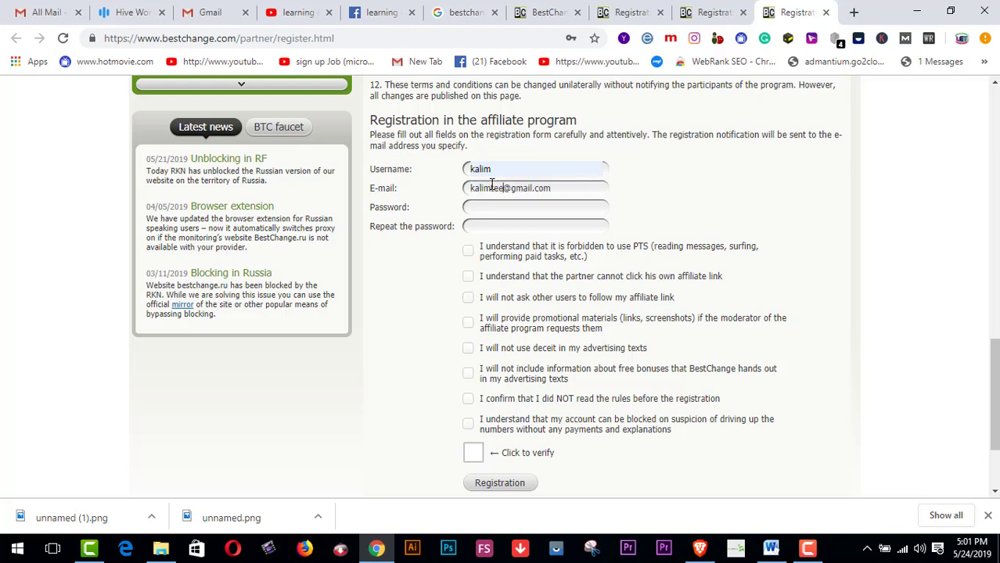
pyautogui.click(560, 207)
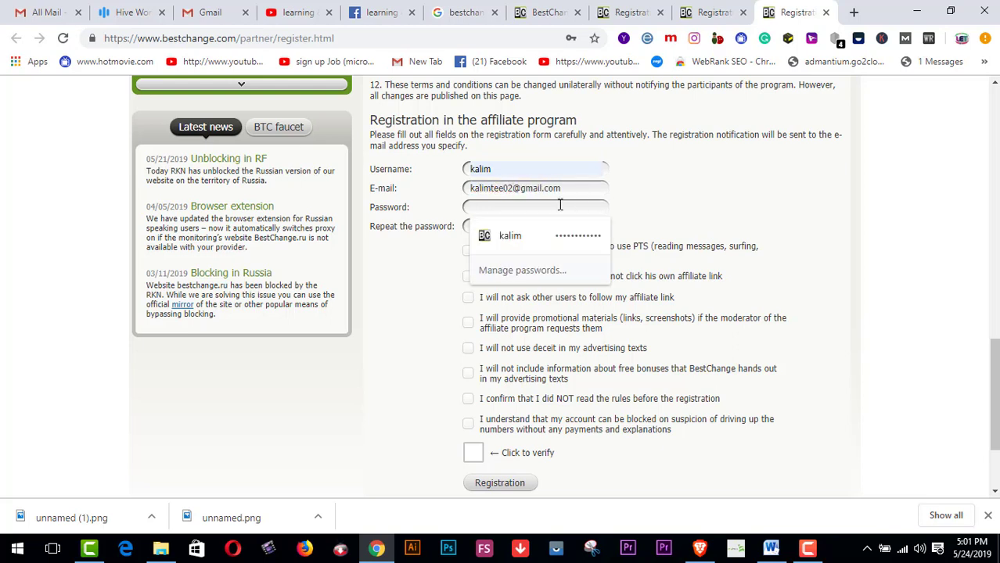
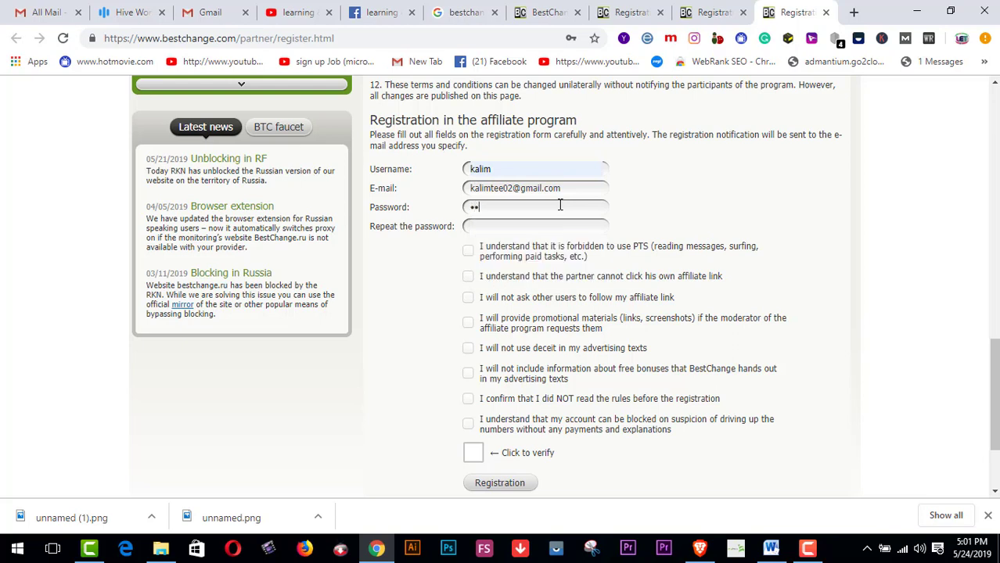
pyautogui.press('Tab')
# - Tick all seven affiliate rule checkboxes, pass the human check, and submit the registration
pyautogui.click(468, 423)
pyautogui.click(468, 373)
pyautogui.click(468, 348)
pyautogui.click(468, 323)
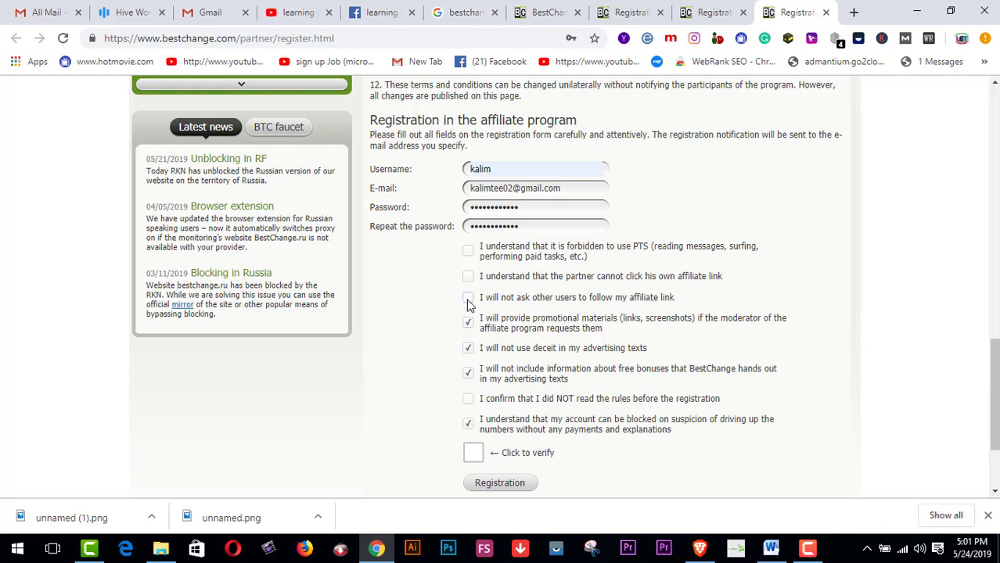
pyautogui.click(468, 298)
pyautogui.click(468, 277)
pyautogui.click(467, 251)
pyautogui.click(474, 453)
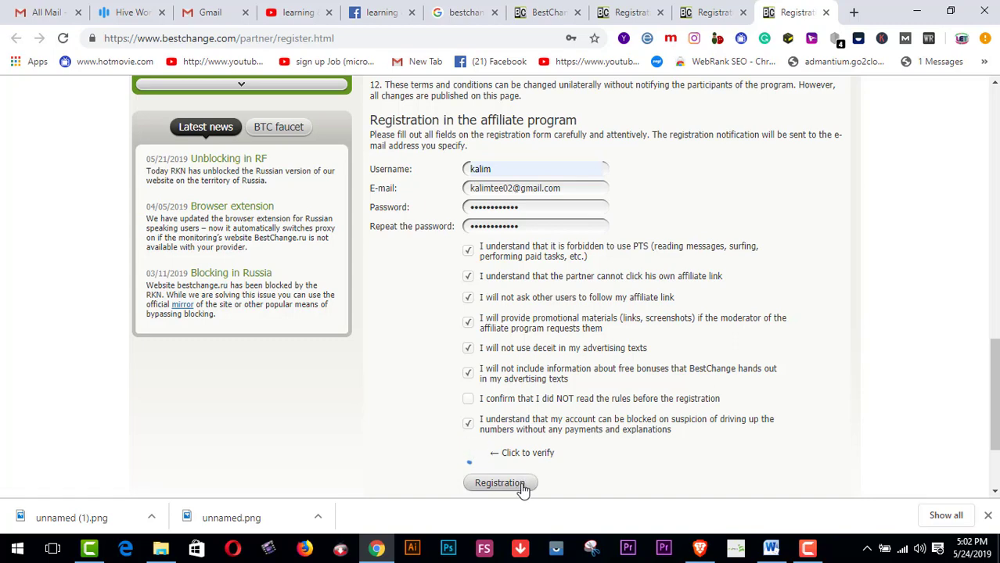
pyautogui.click(521, 484)
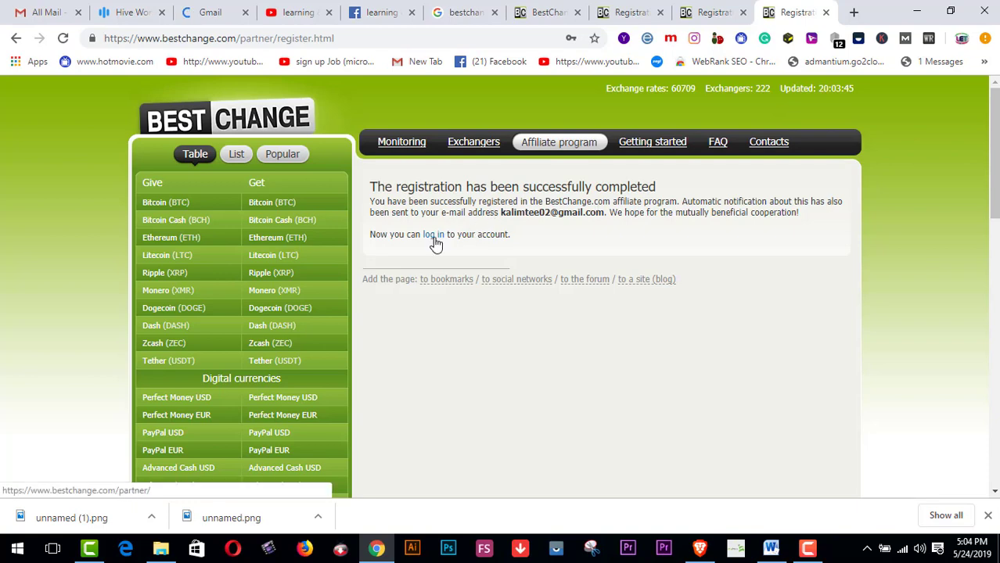
# - On the affiliate login page, enter the account password and start the human verification
pyautogui.click(433, 234)
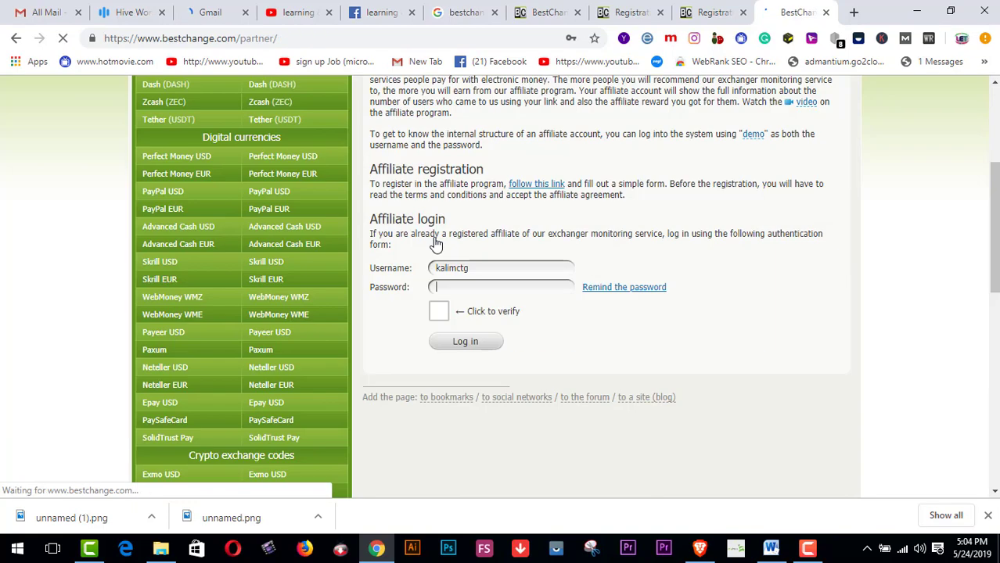
pyautogui.click(477, 285)
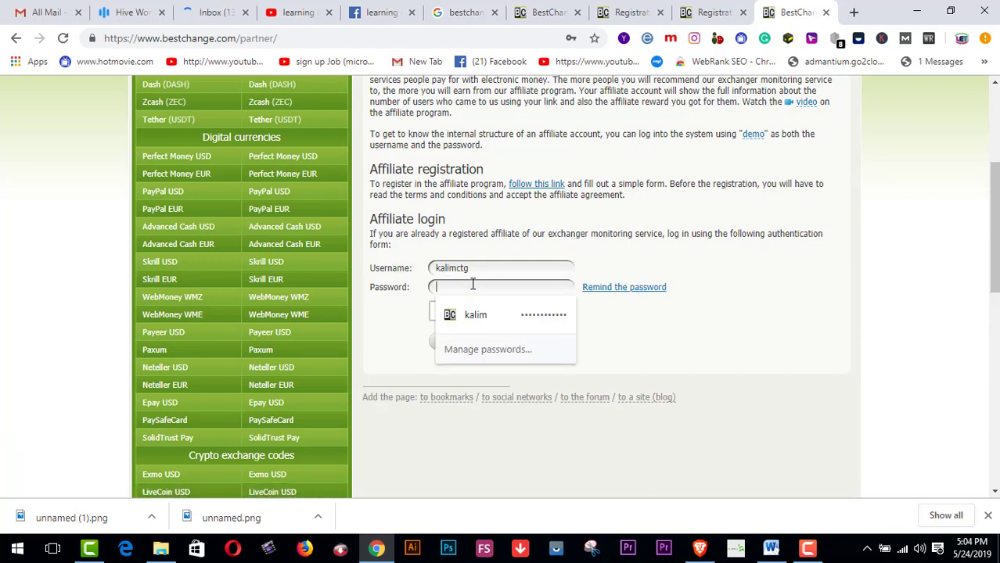
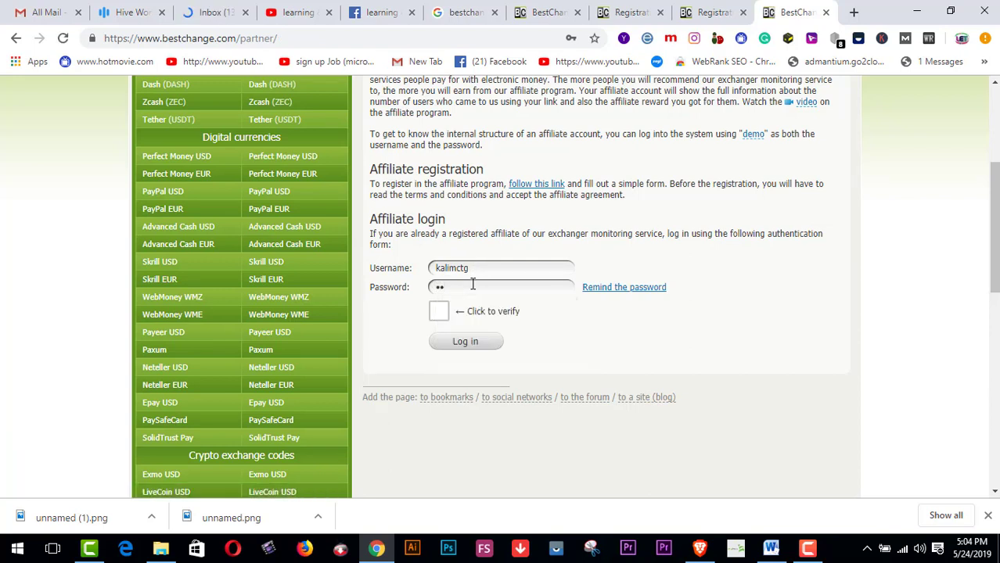
pyautogui.click(439, 313)
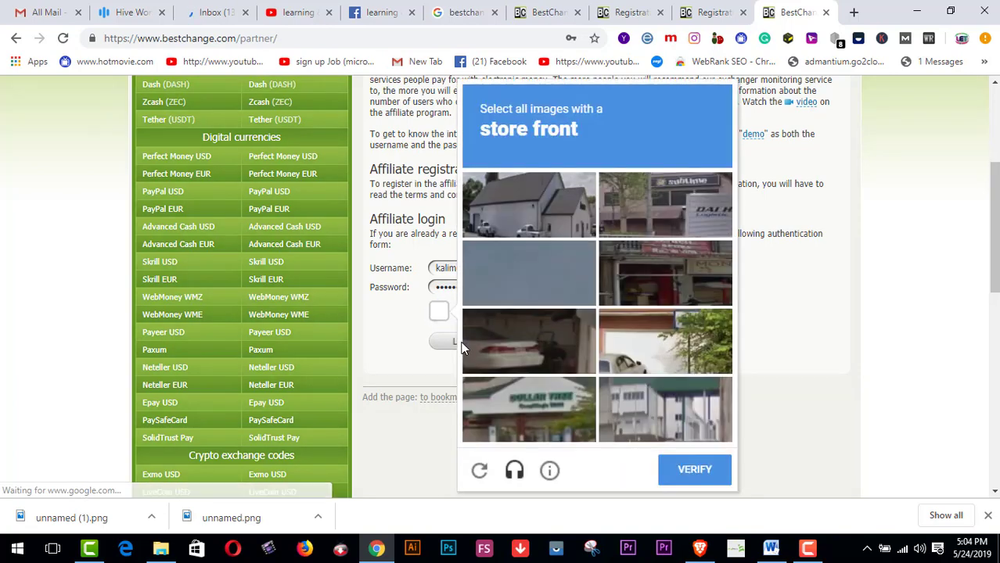
# - Select the four store-front images, verify, and log in to the affiliate account
pyautogui.click(669, 262)
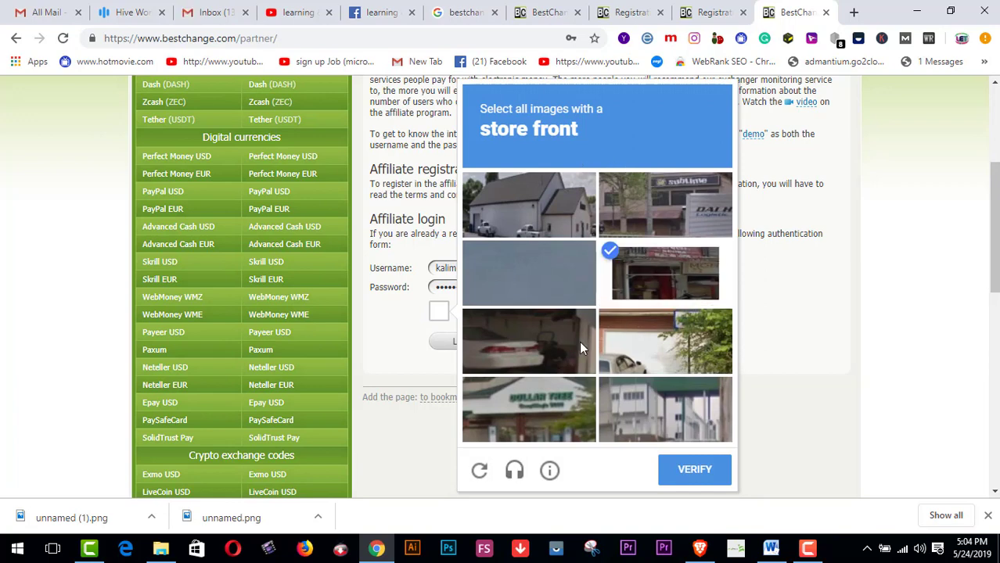
pyautogui.click(699, 201)
pyautogui.click(523, 417)
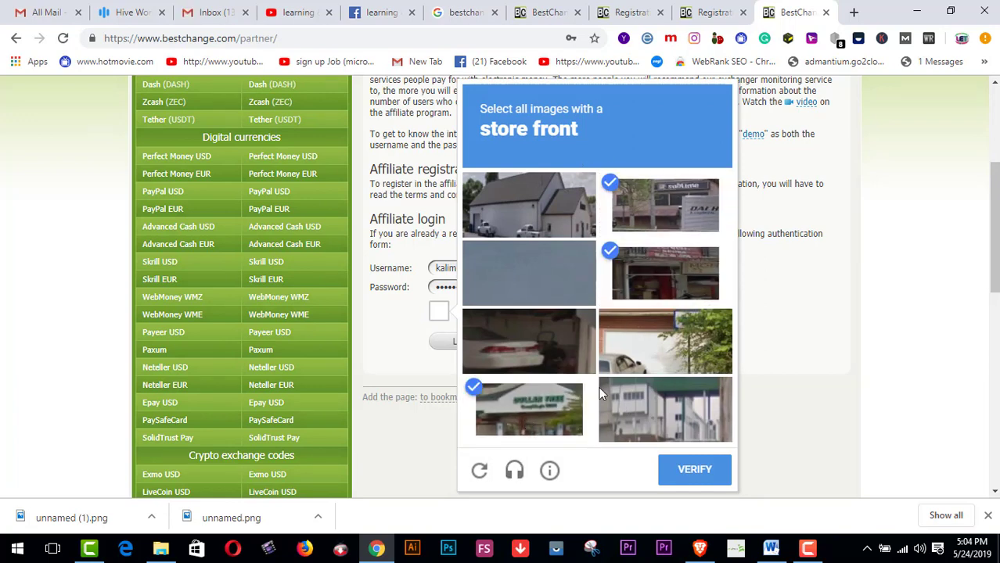
pyautogui.click(663, 417)
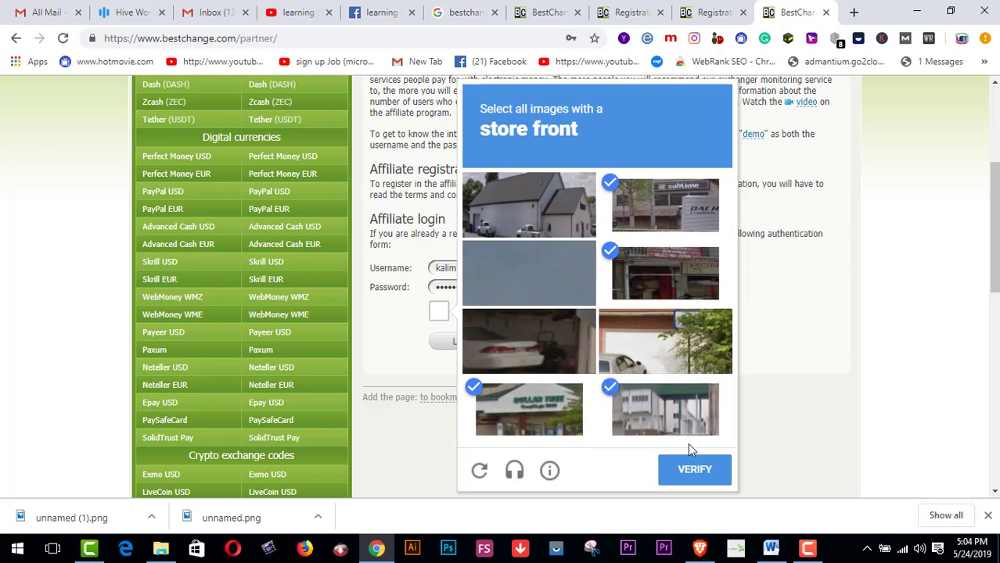
pyautogui.click(695, 471)
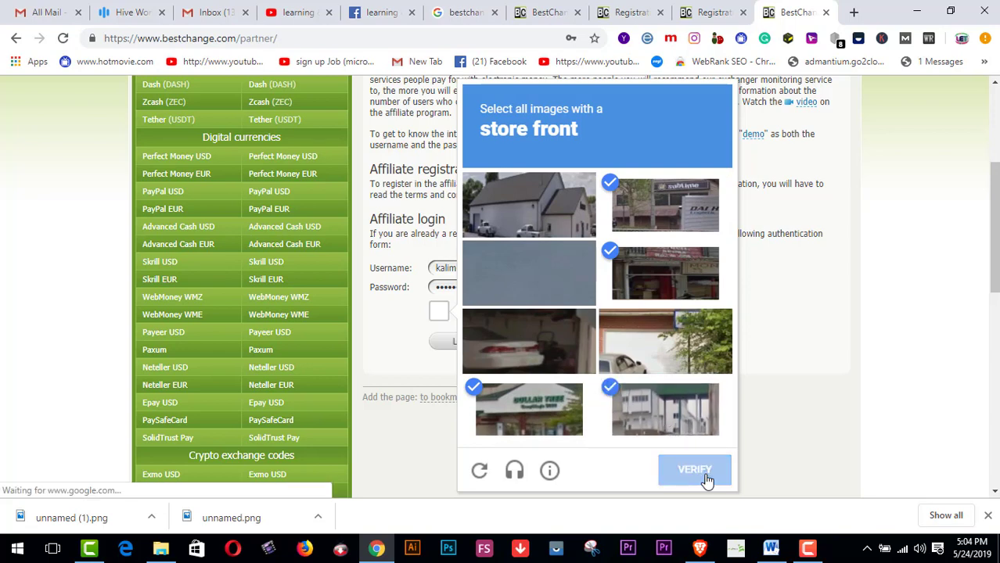
pyautogui.click(477, 341)
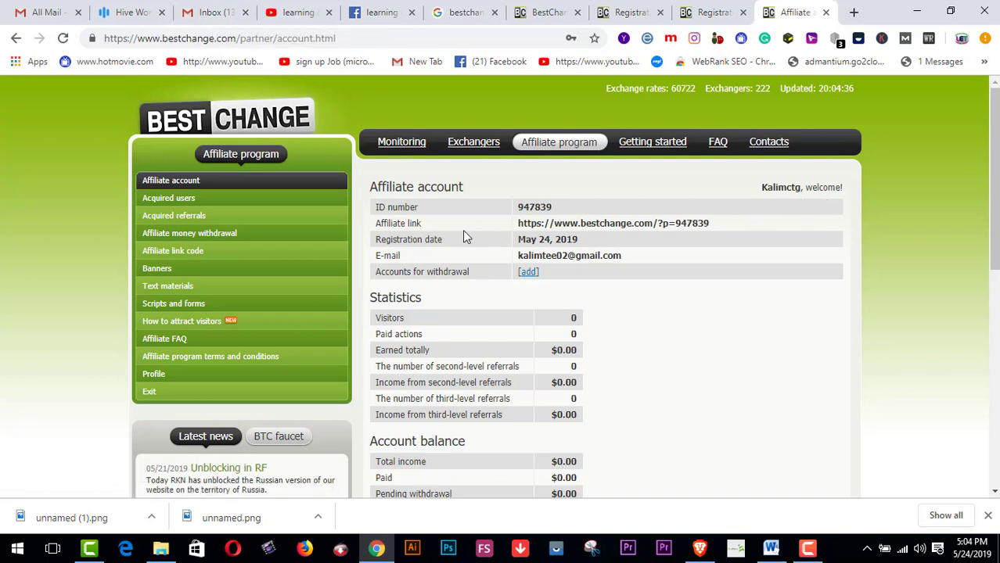
# - Copy the affiliate link from Promotional materials and open a new browser tab
pyautogui.moveTo(519, 227); pyautogui.dragTo(719, 229)
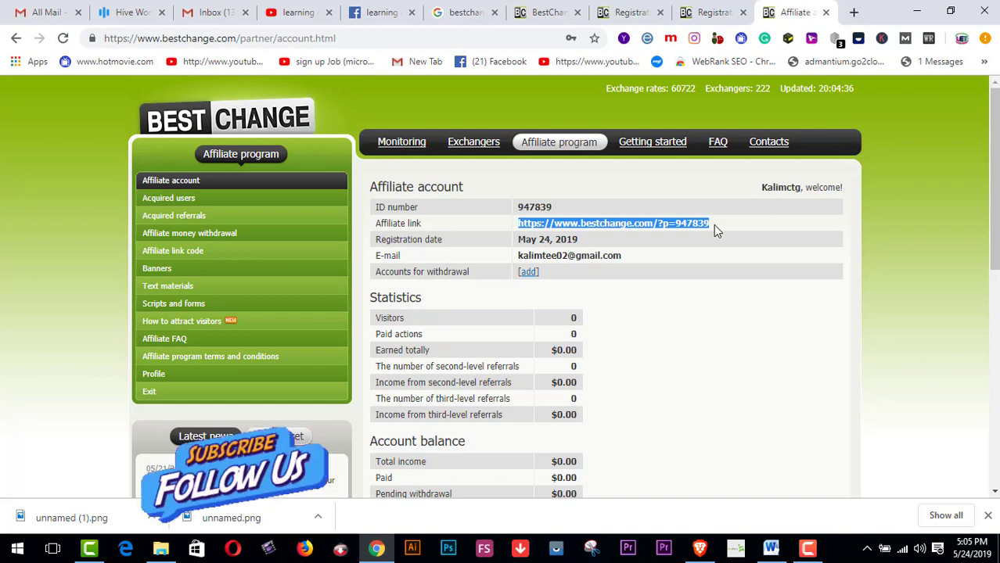
pyautogui.scroll(-2, 713, 225)
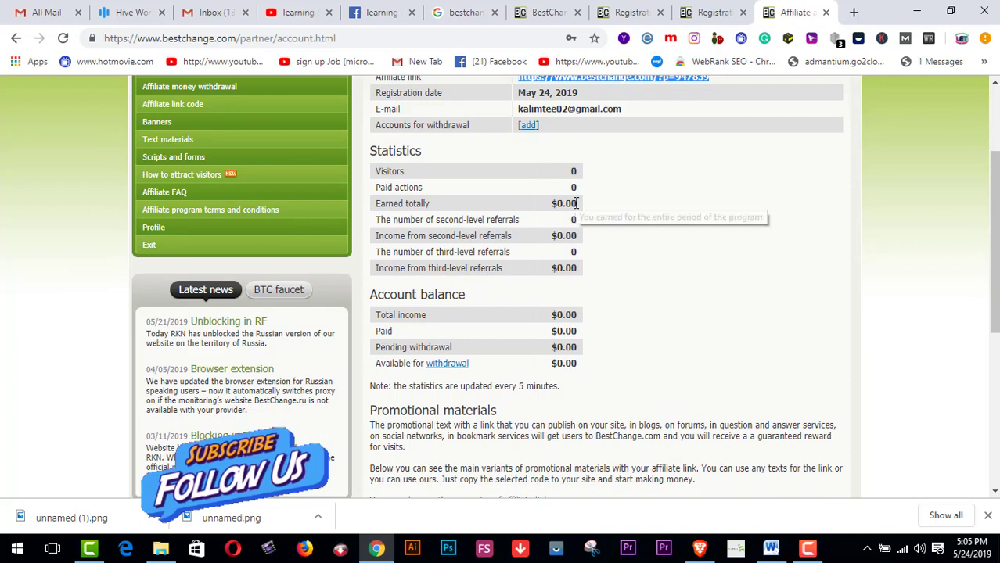
pyautogui.scroll(-3, 591, 211)
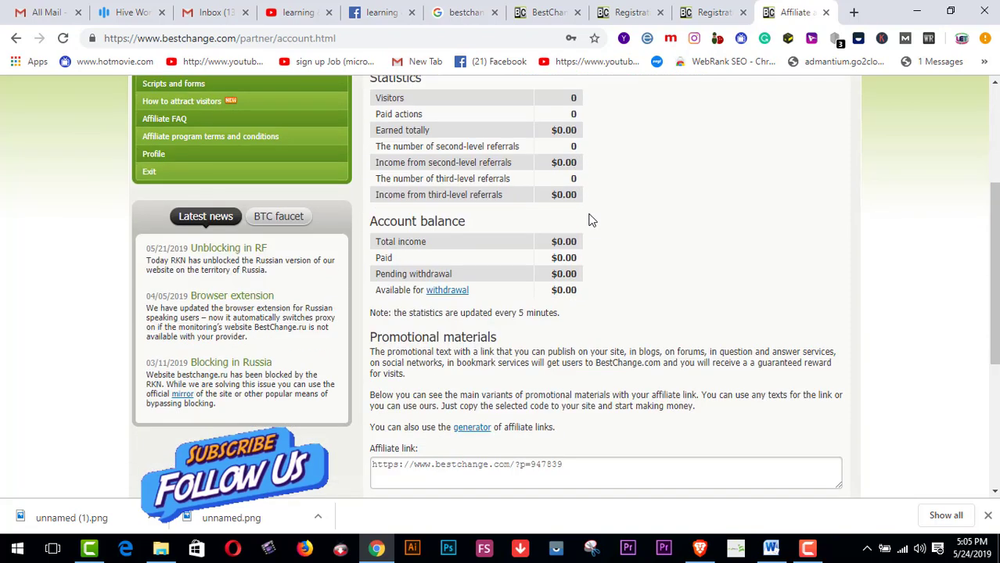
pyautogui.scroll(-2, 591, 219)
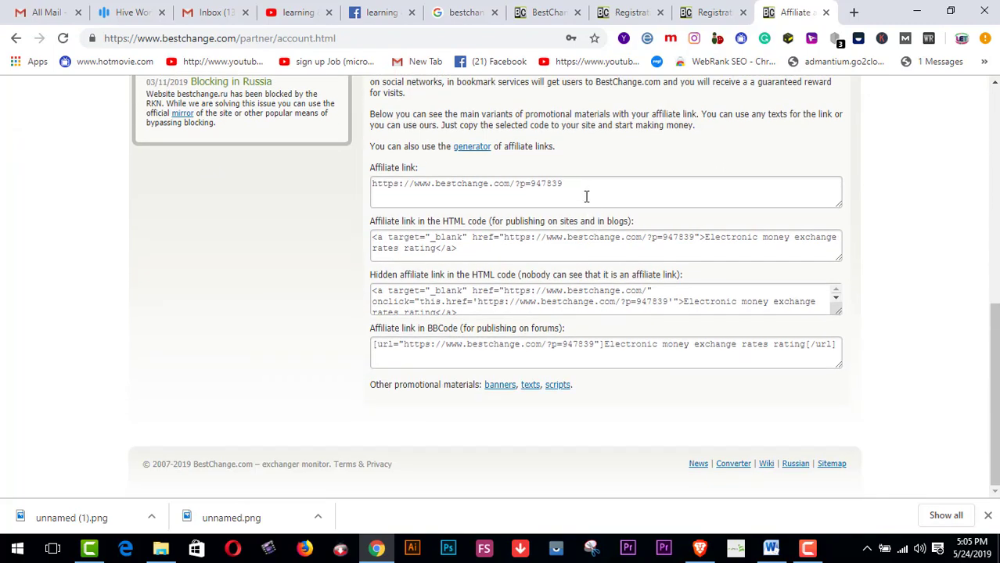
pyautogui.scroll(8, 587, 196)
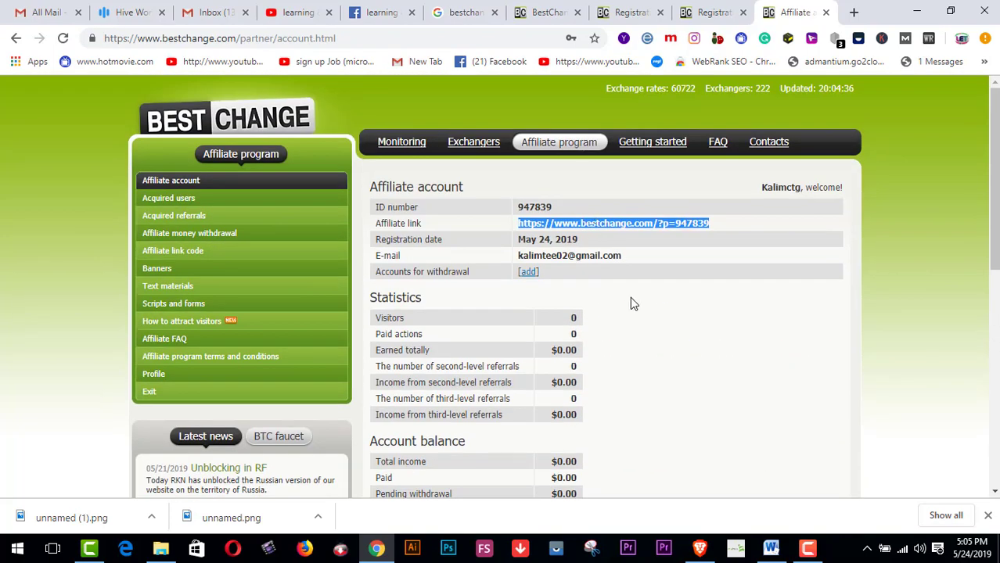
pyautogui.scroll(-4, 632, 302)
pyautogui.scroll(-1, 627, 353)
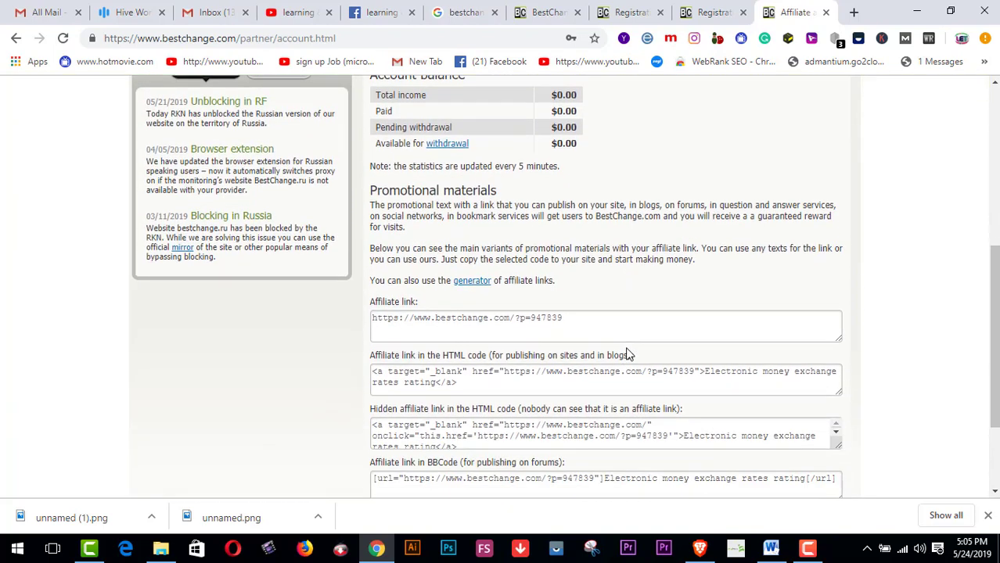
pyautogui.moveTo(588, 319); pyautogui.dragTo(370, 318)
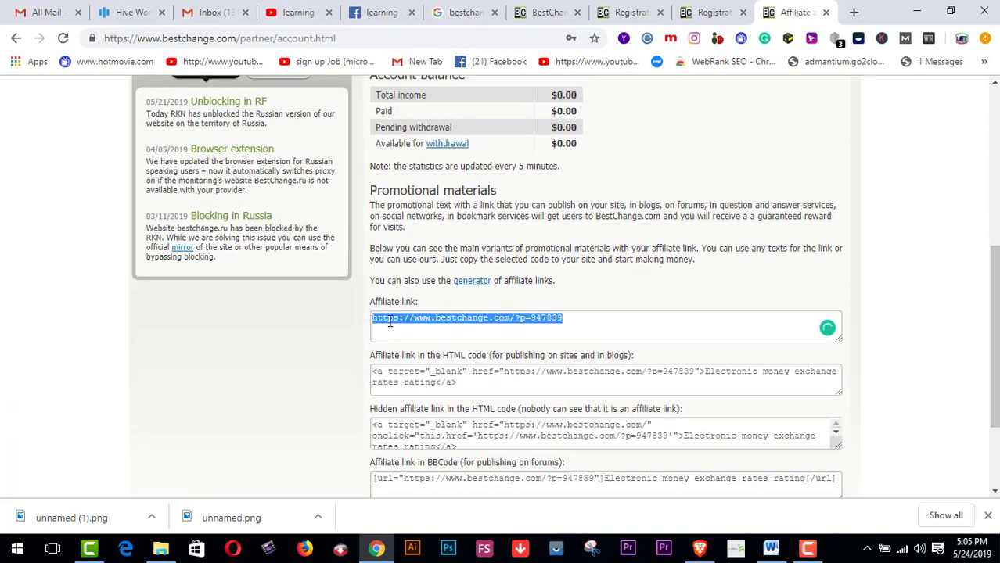
pyautogui.rightClick(468, 317)
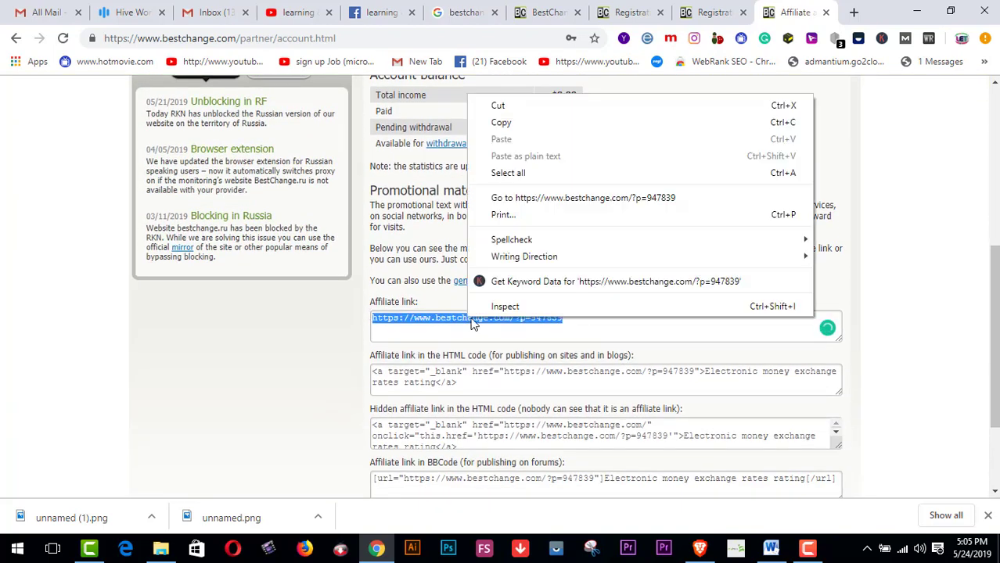
pyautogui.click(513, 128)
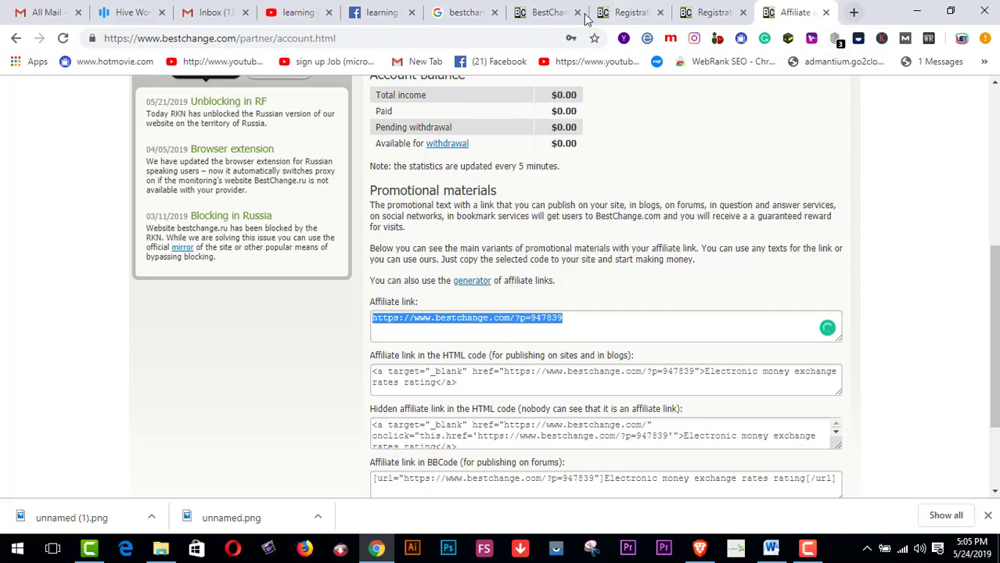
pyautogui.click(853, 13)
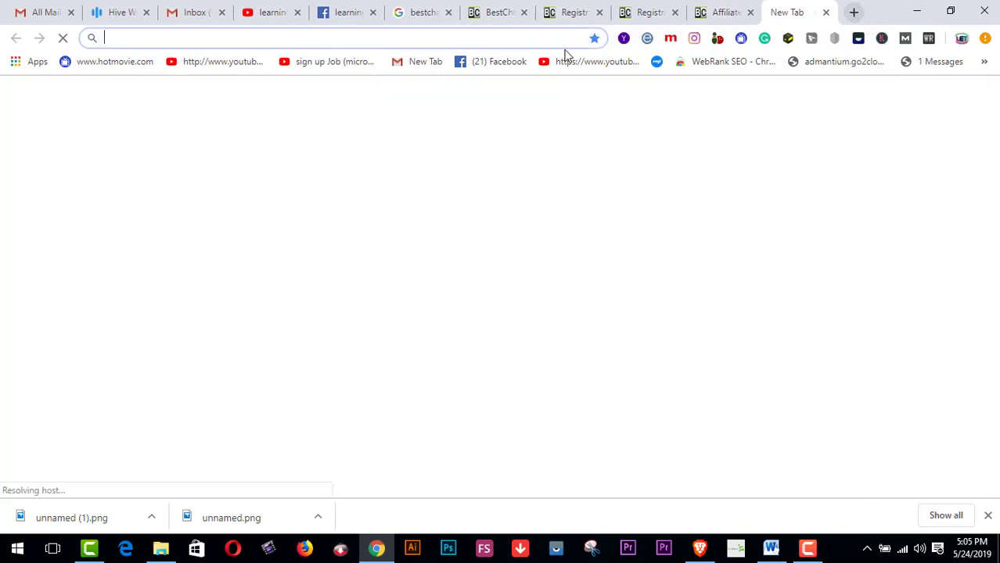
# - Replace the bestchange search with 'bitly url shortener' and open Bitly's URL Shortener site
pyautogui.click(423, 17)
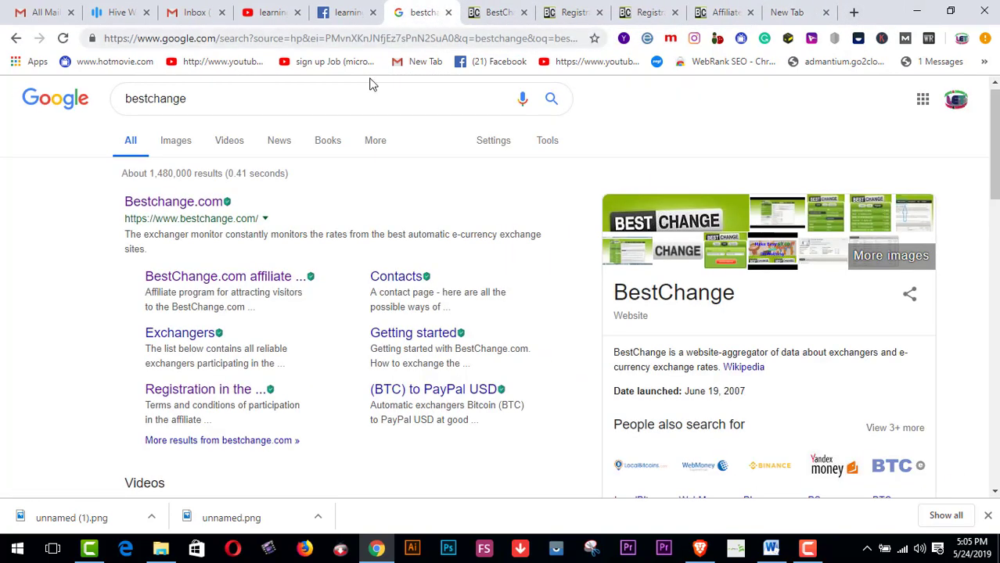
pyautogui.moveTo(304, 94); pyautogui.dragTo(67, 112)
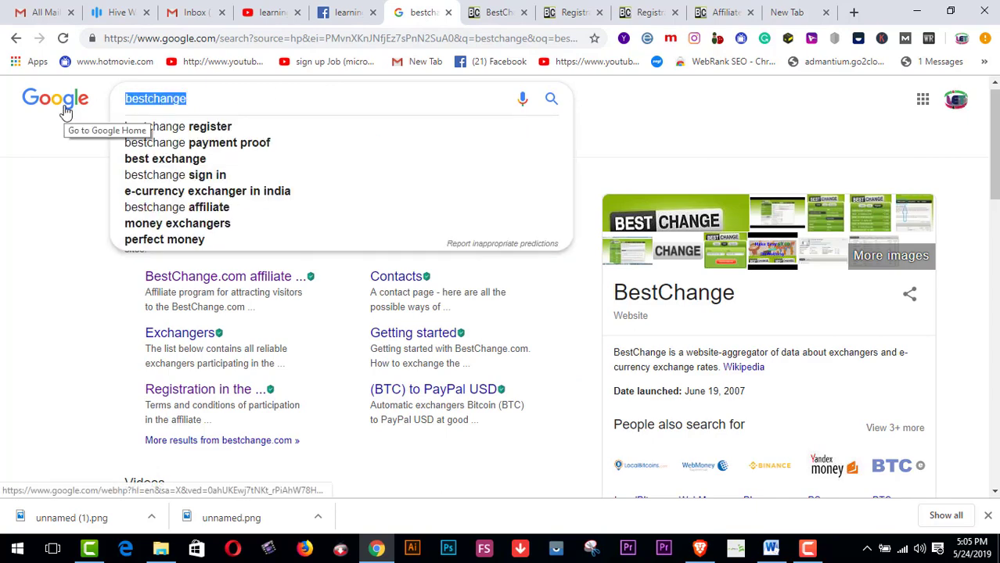
pyautogui.write('b')
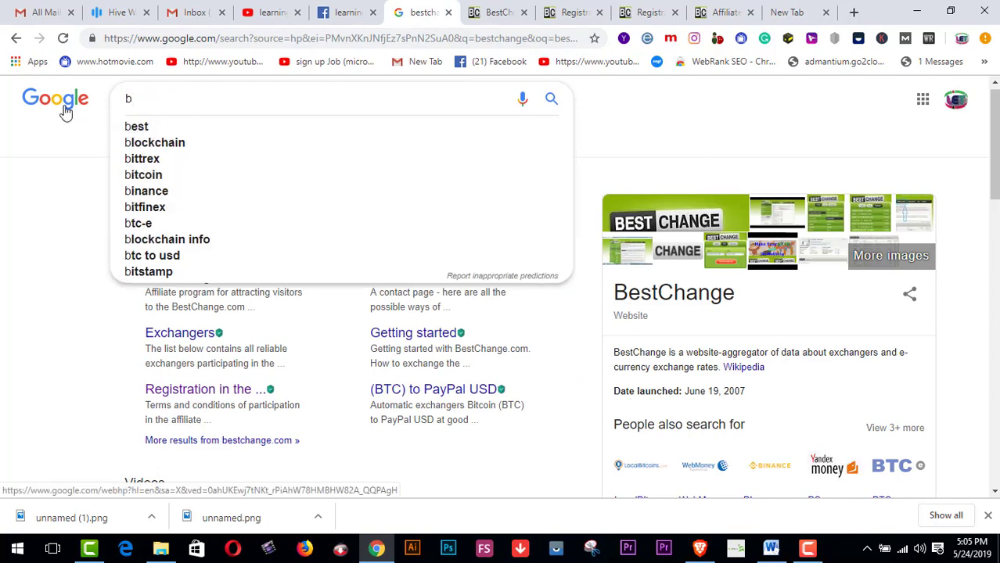
pyautogui.write('i')
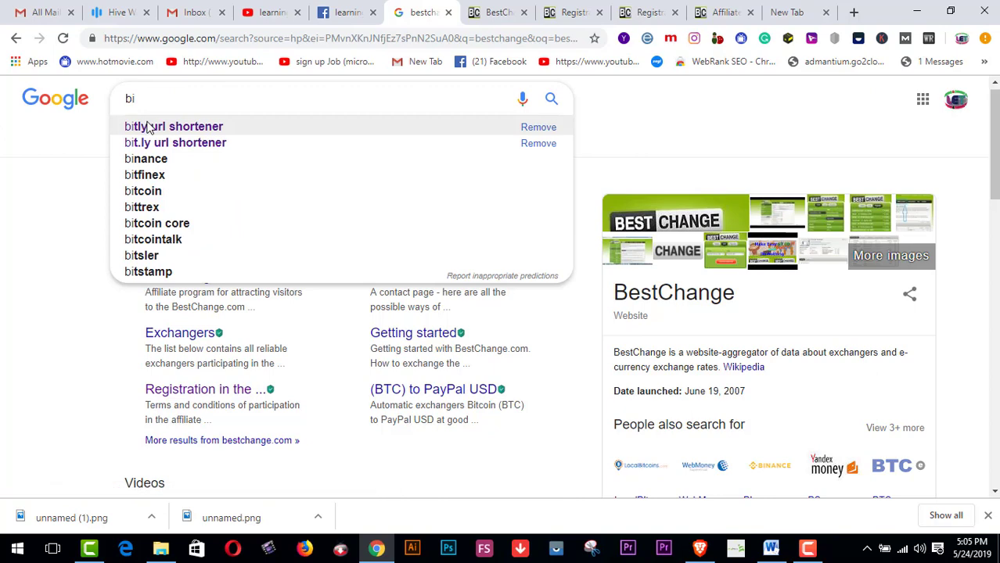
pyautogui.click(149, 126)
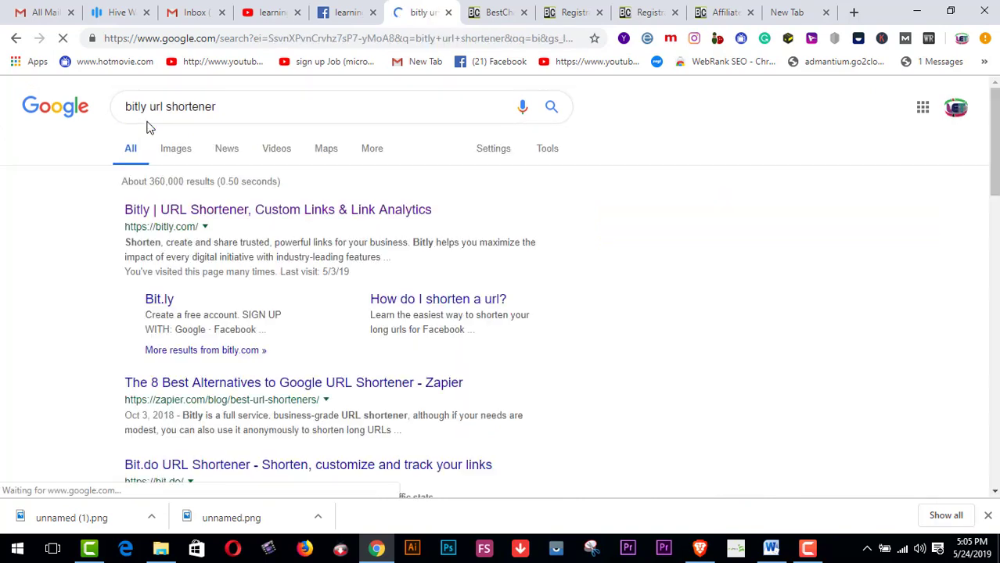
pyautogui.click(261, 212)
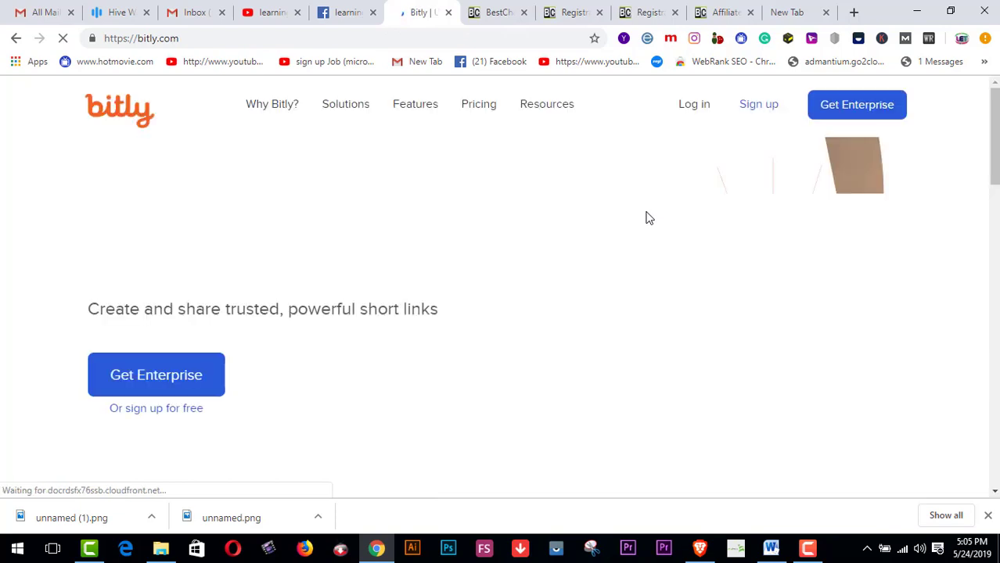
pyautogui.scroll(-2, 661, 258)
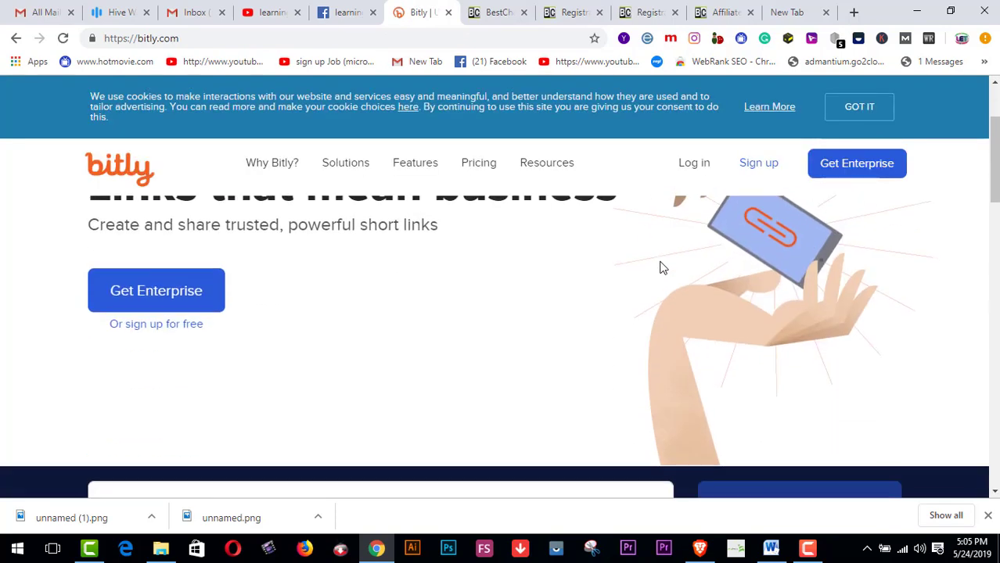
pyautogui.scroll(-1, 579, 283)
pyautogui.scroll(-3, 558, 290)
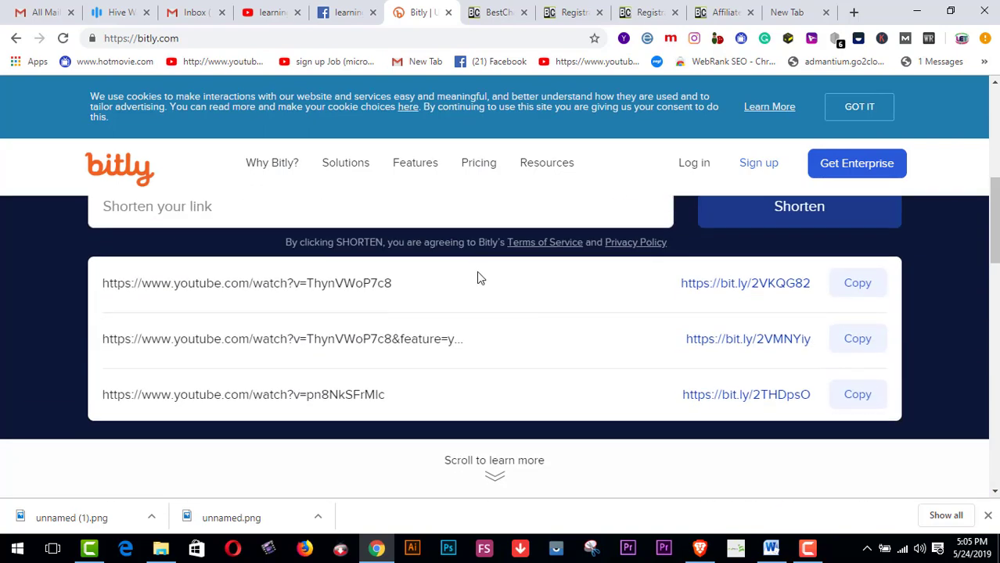
pyautogui.scroll(2, 218, 338)
pyautogui.click(199, 354)
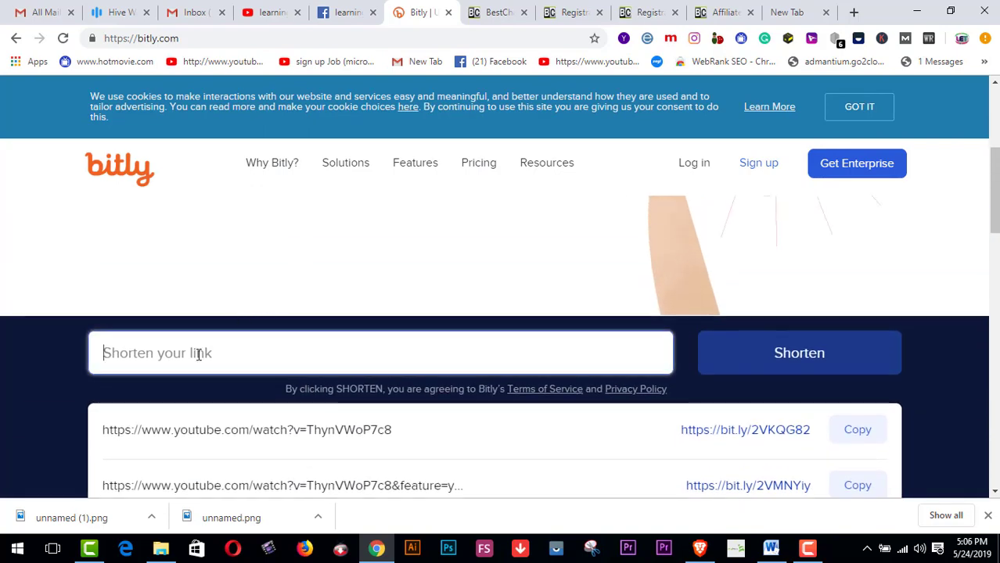
pyautogui.rightClick(199, 354)
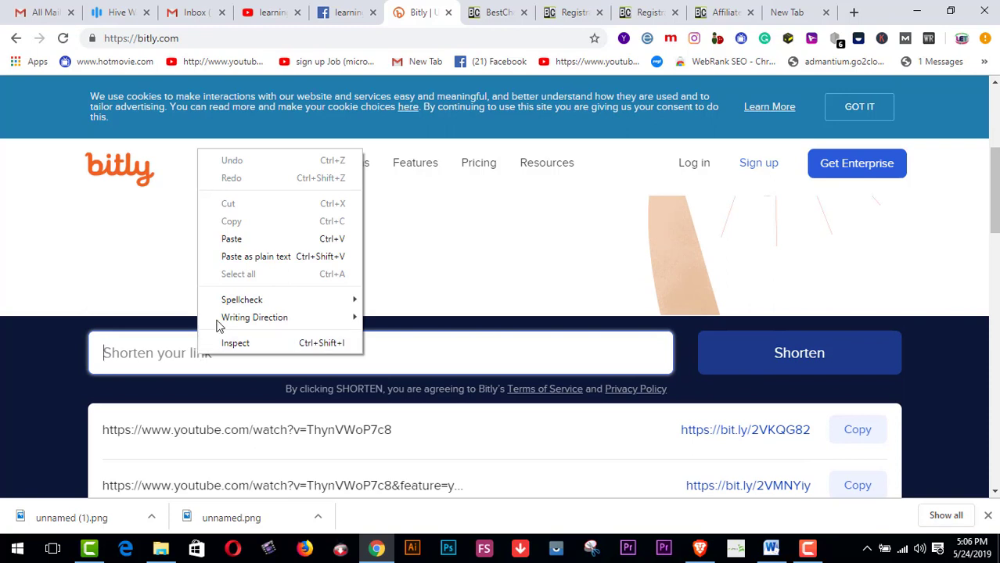
pyautogui.click(233, 240)
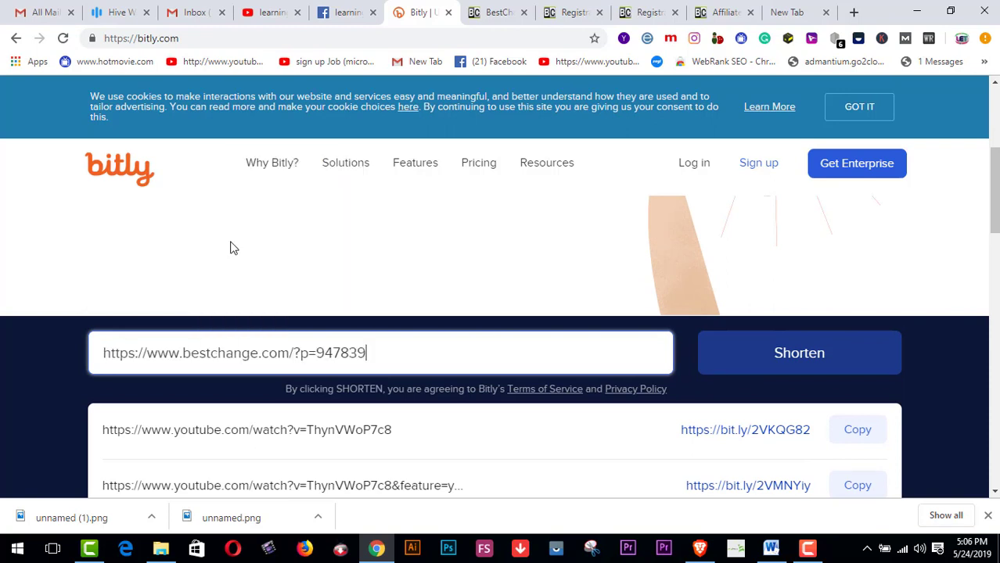
pyautogui.click(782, 356)
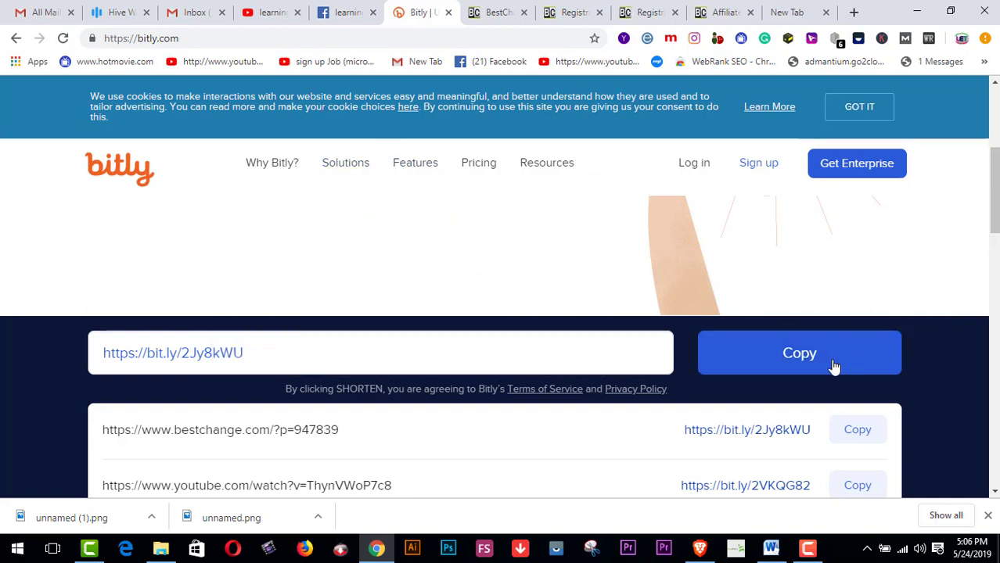
# - Copy the new short link and switch over to the Facebook page tab
pyautogui.click(808, 359)
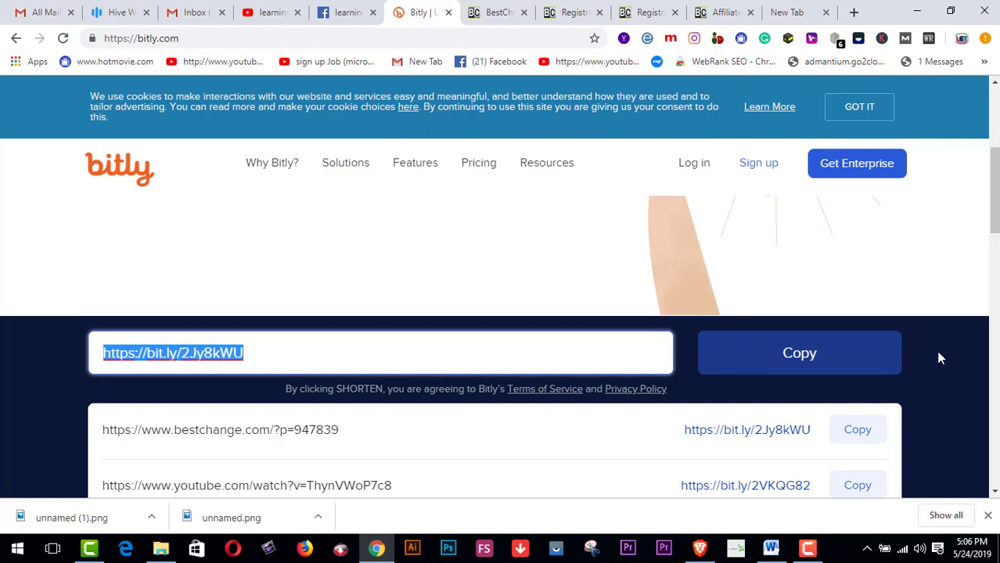
pyautogui.click(869, 434)
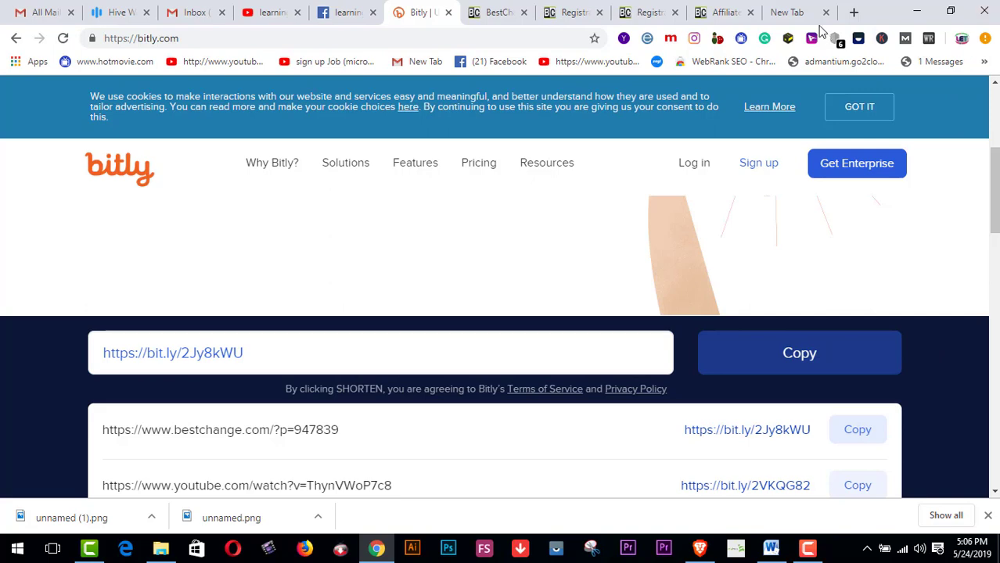
pyautogui.click(729, 14)
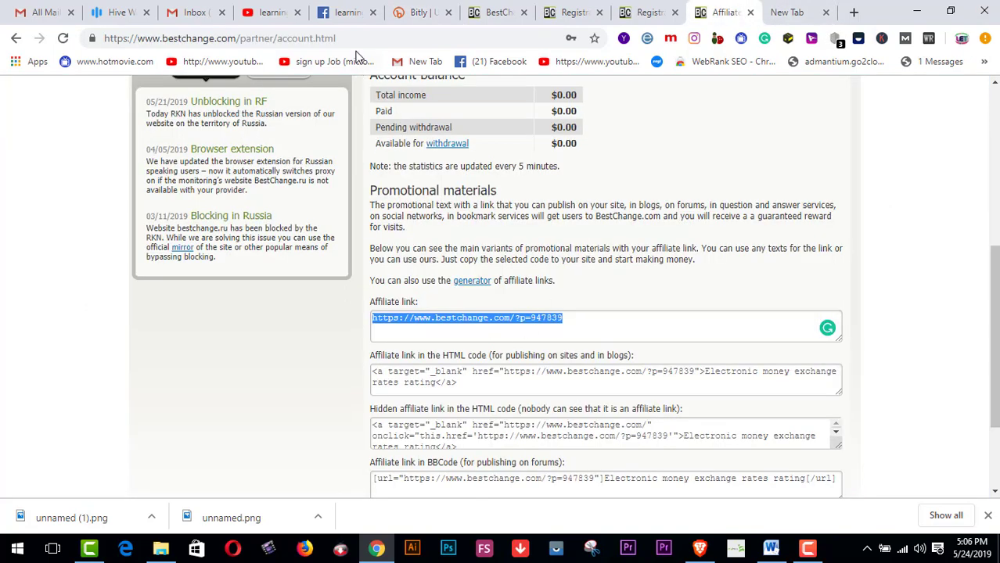
pyautogui.click(349, 12)
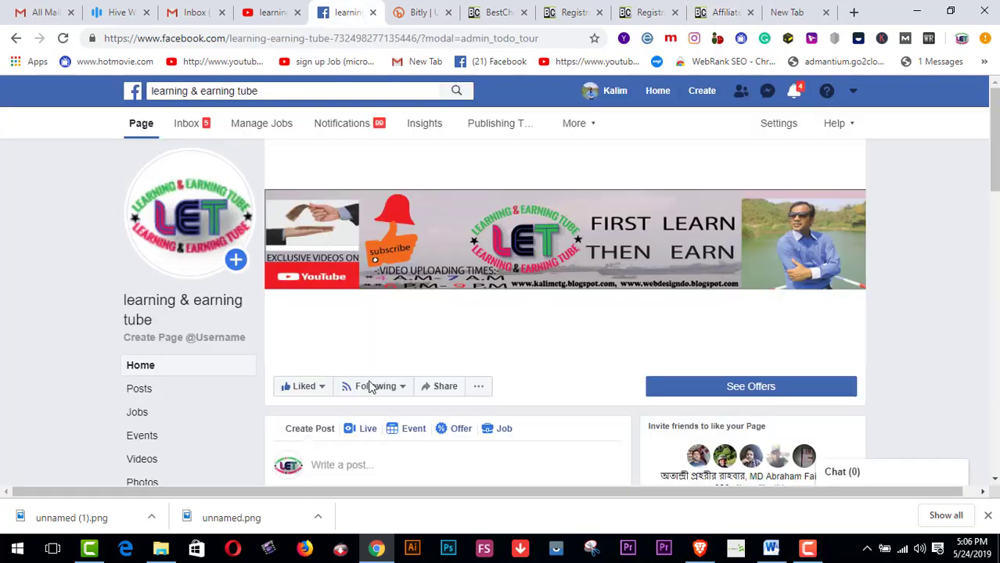
# - Start a new page post and type 'earn from Bestchange.com'
pyautogui.click(383, 385)
pyautogui.scroll(-2, 393, 384)
pyautogui.click(481, 330)
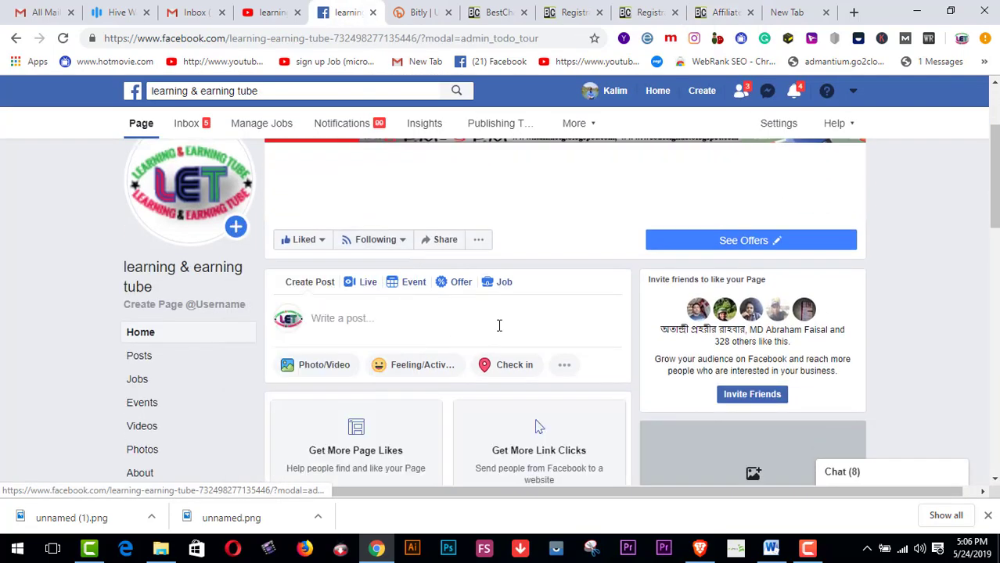
pyautogui.scroll(-1, 495, 326)
pyautogui.click(411, 244)
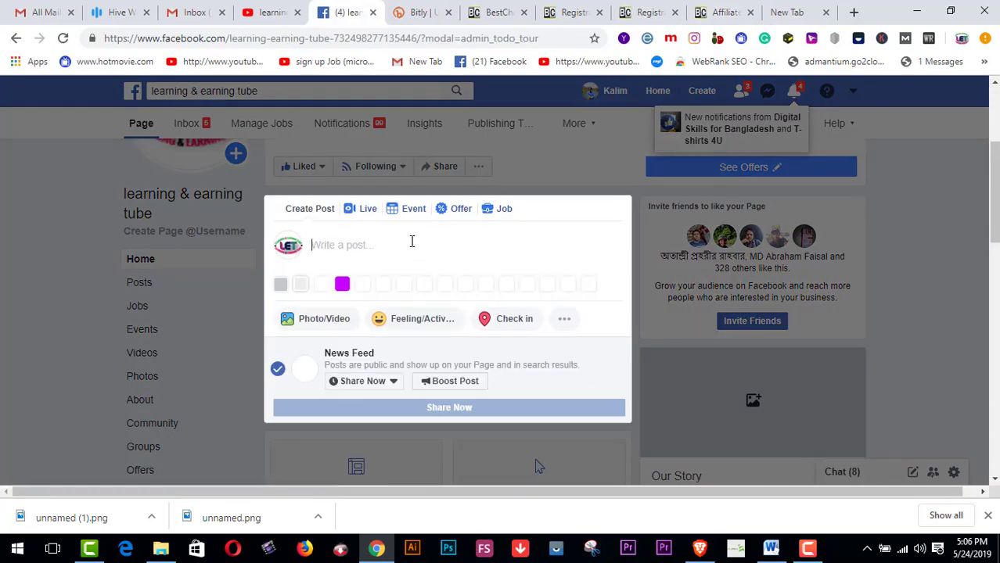
pyautogui.write('e')
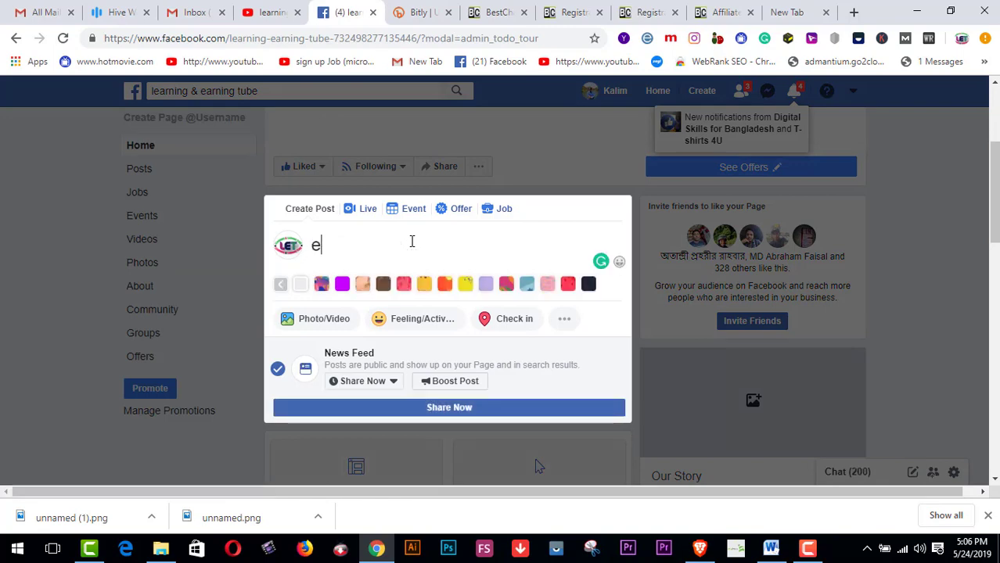
pyautogui.write('arn from ')
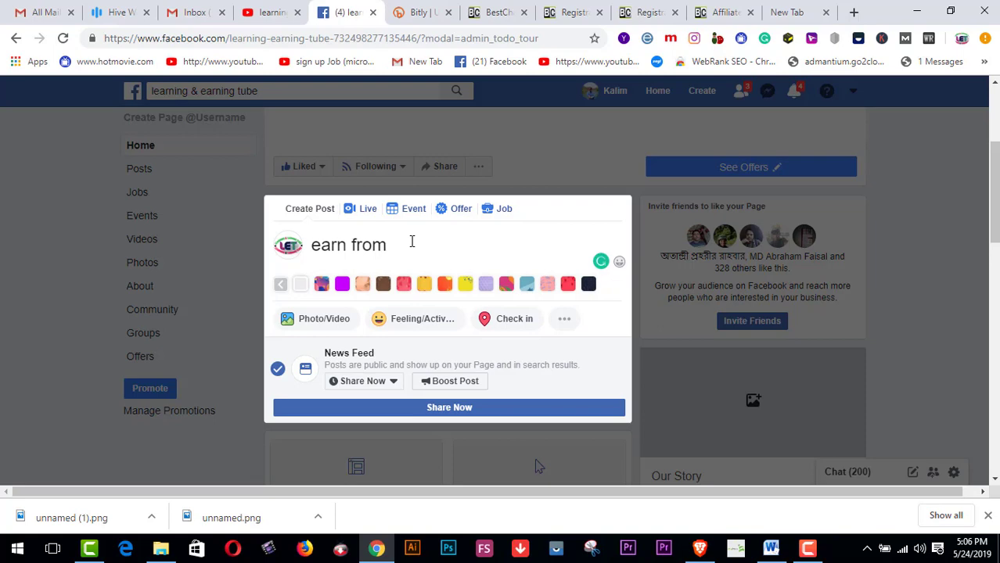
pyautogui.write('Bestchang')
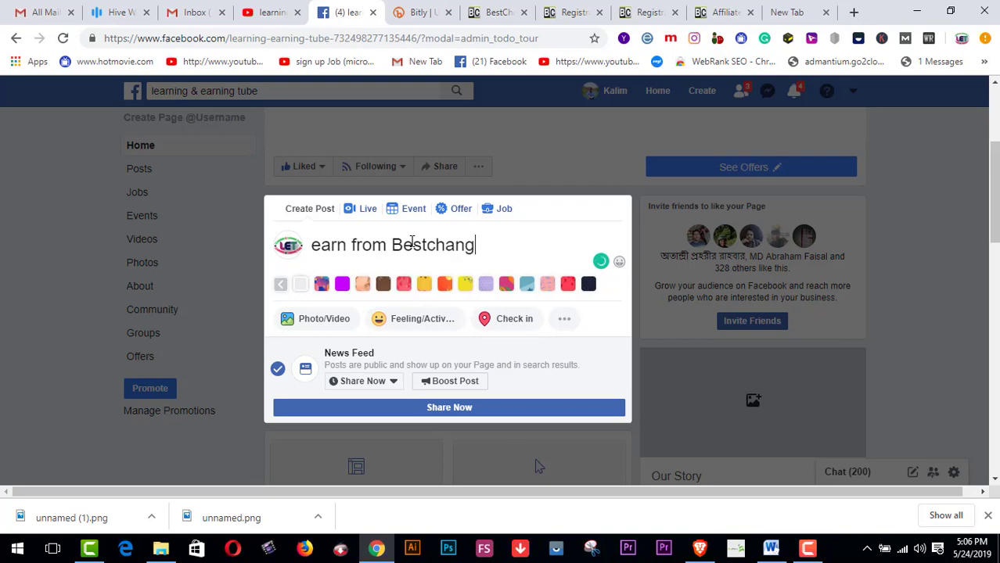
pyautogui.write('e.com')
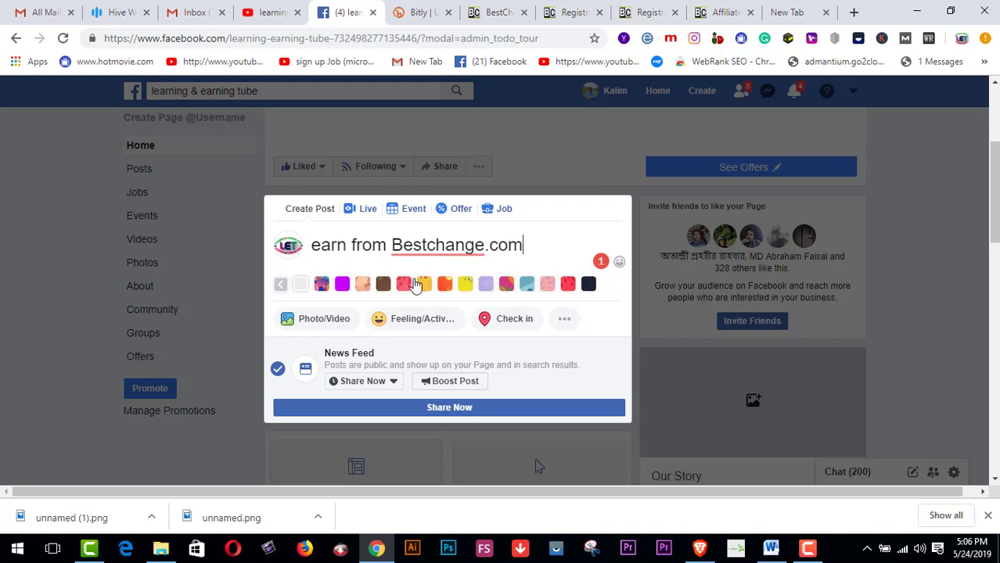
pyautogui.press('Return')
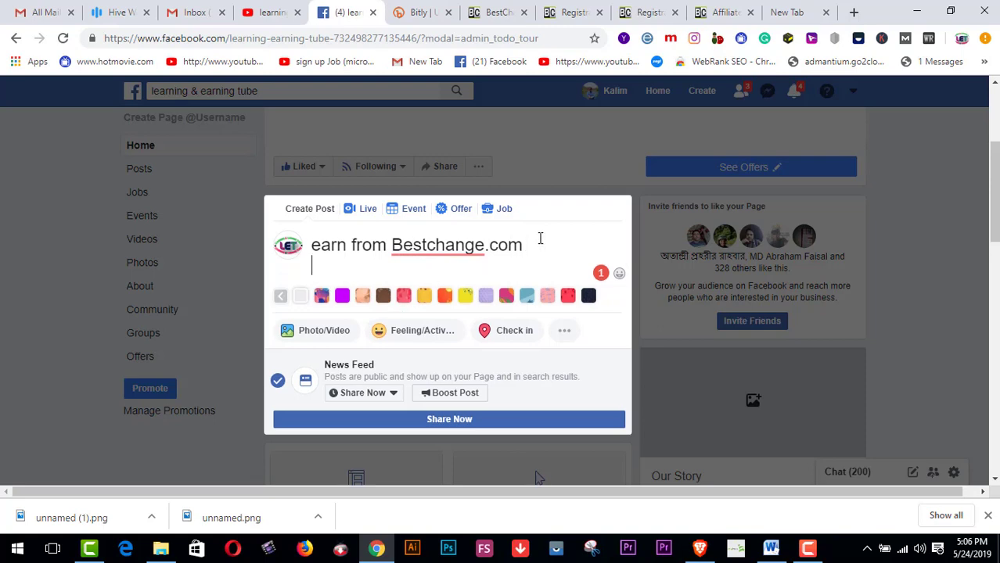
pyautogui.hotkey('ctrl', 'v')
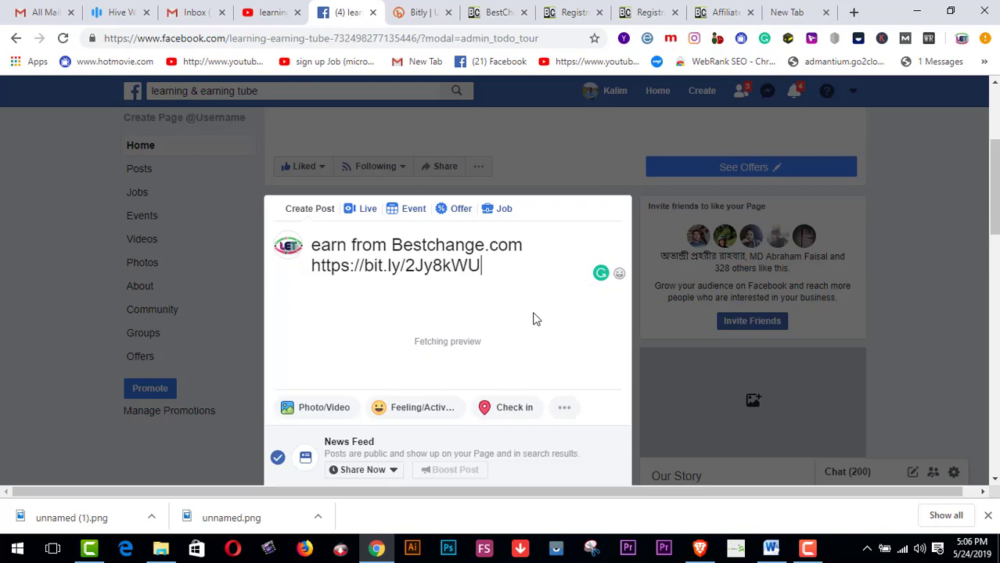
pyautogui.scroll(-1, 533, 319)
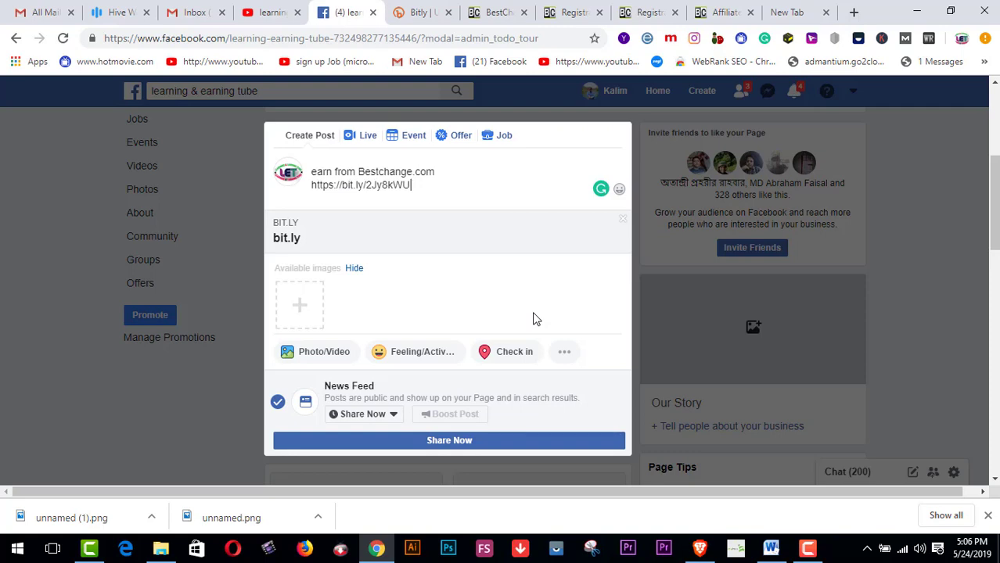
pyautogui.click(356, 269)
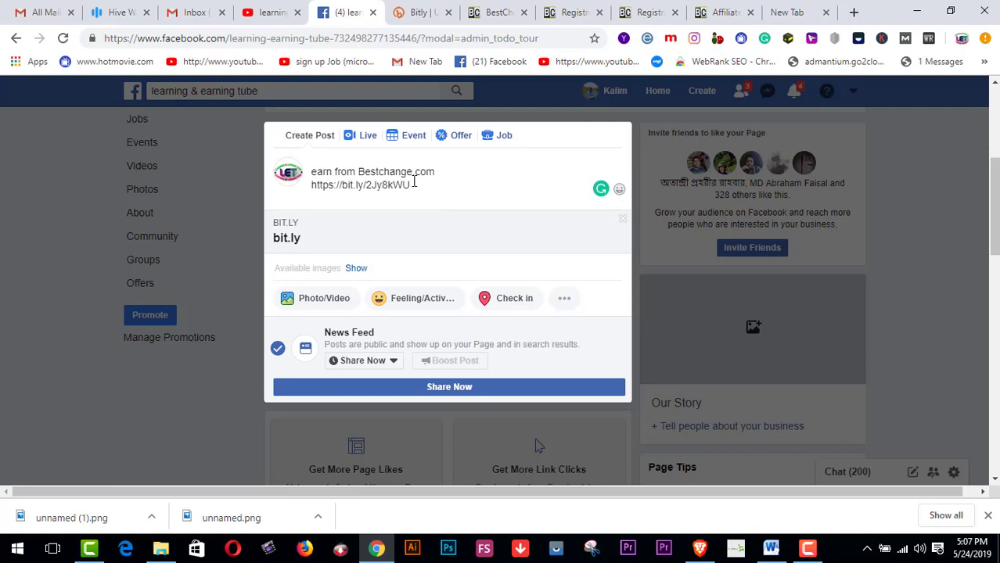
# - Return to the BestChange affiliate account tab and scroll up to the account table
pyautogui.click(715, 14)
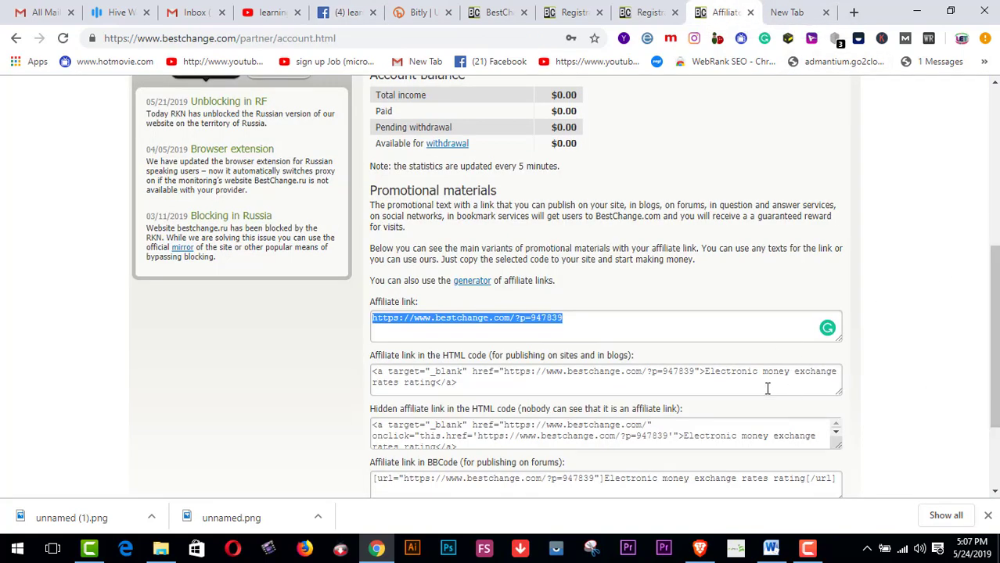
pyautogui.scroll(2, 767, 389)
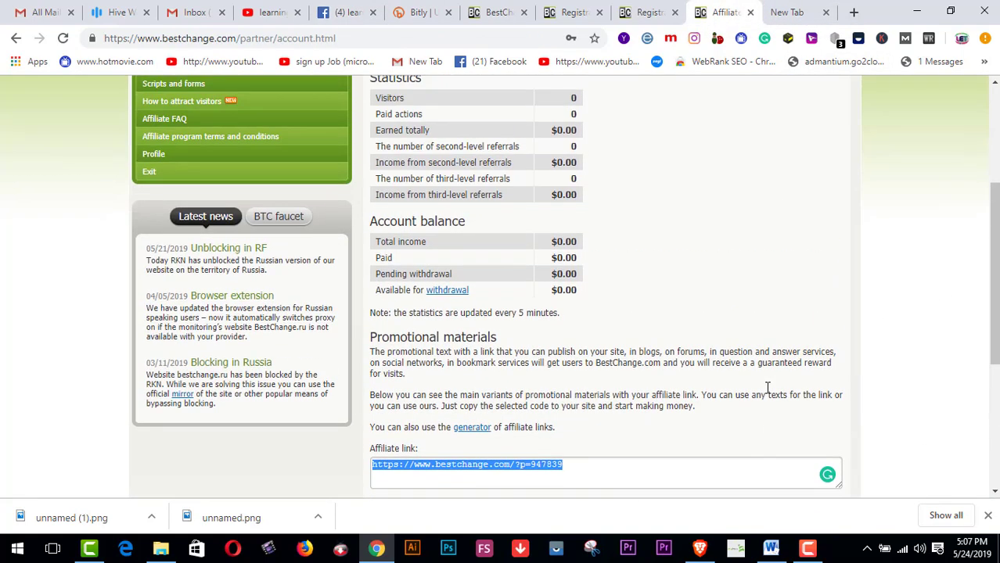
pyautogui.scroll(2, 767, 389)
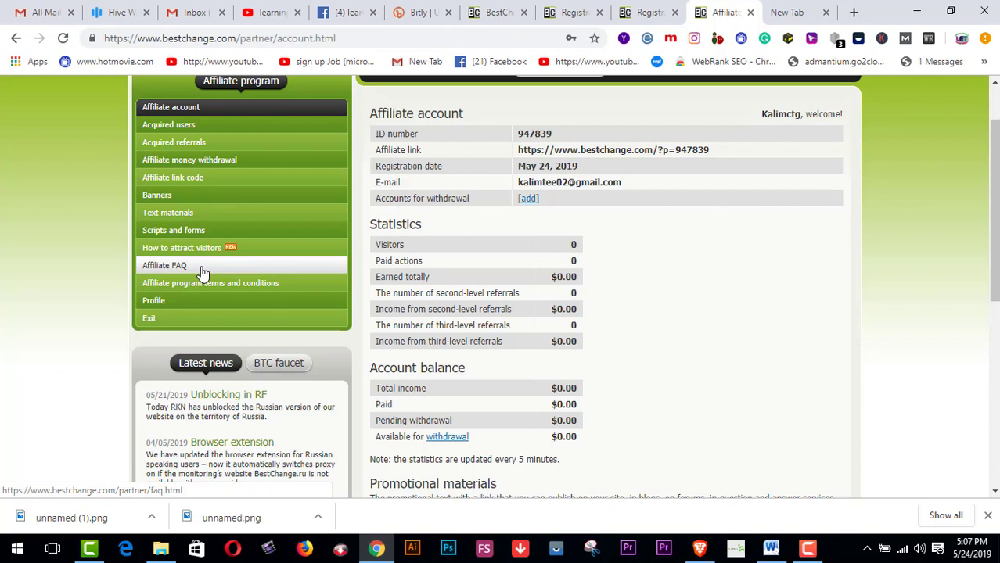
# - Open the affiliate Profile page and review its withdrawal accounts and password change forms
pyautogui.click(157, 304)
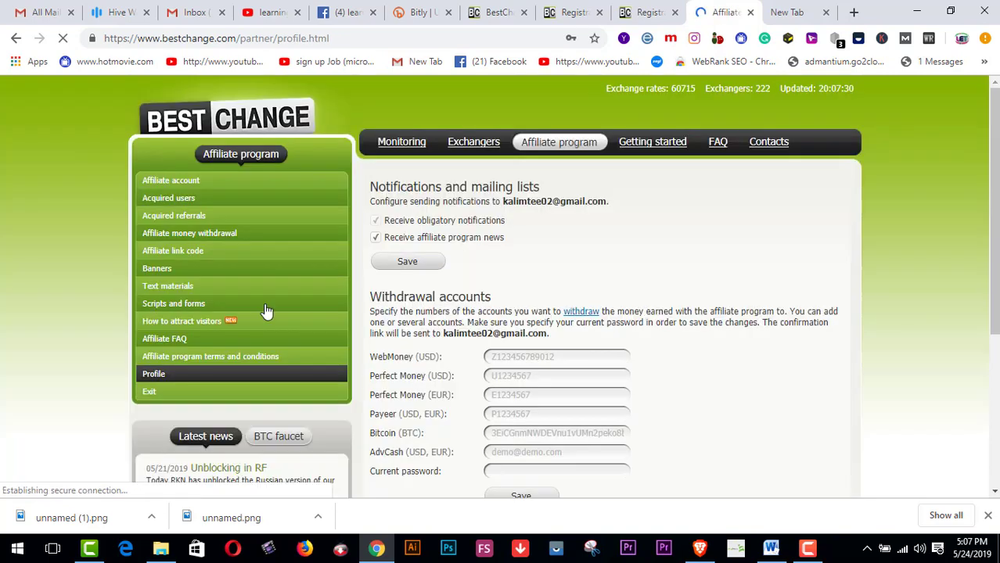
pyautogui.scroll(-2, 767, 354)
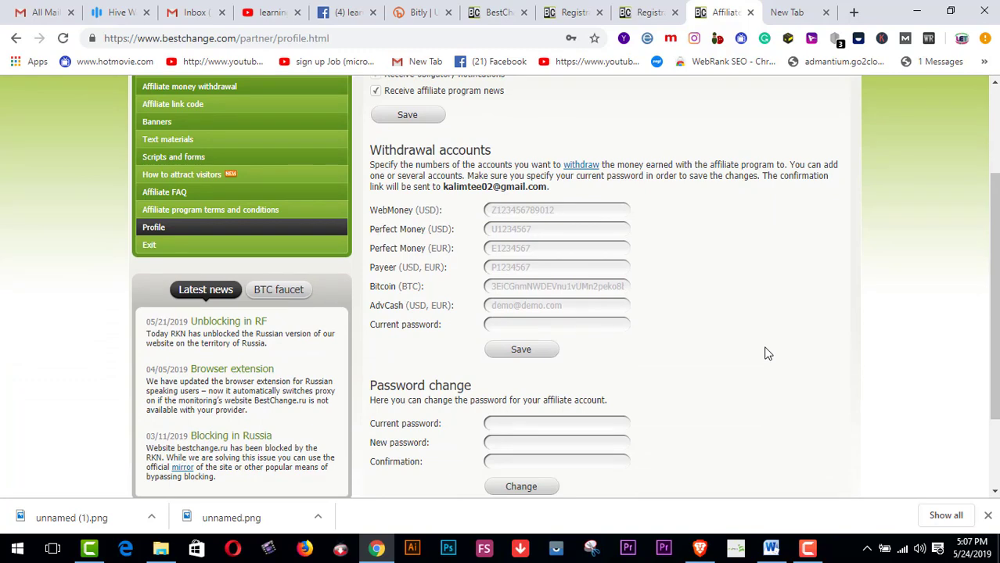
pyautogui.scroll(-2, 766, 353)
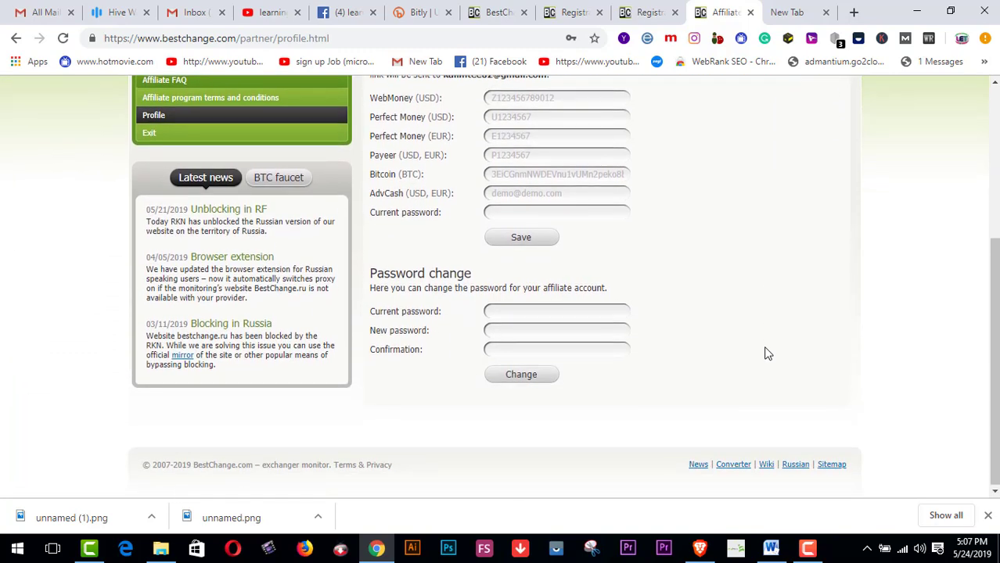
pyautogui.scroll(3, 766, 354)
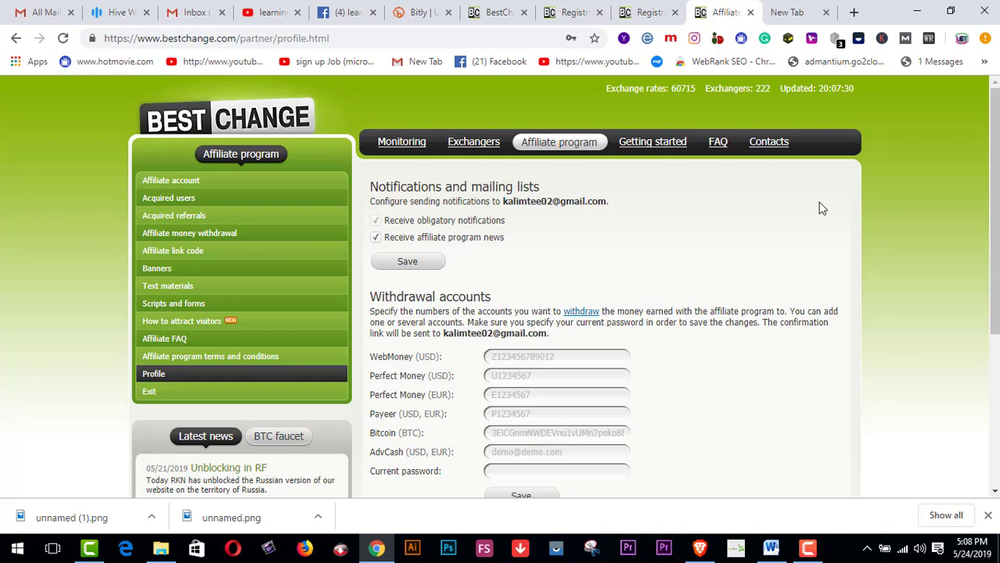
# - Browse the learning & earning tube channel's uploaded tutorial videos and their view counts
pyautogui.click(275, 17)
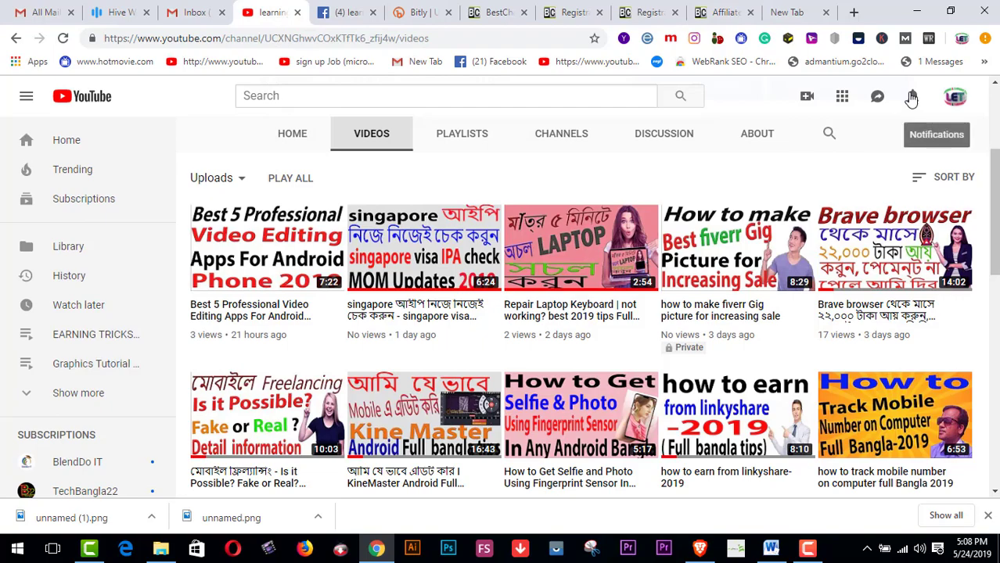
pyautogui.scroll(-5, 750, 341)
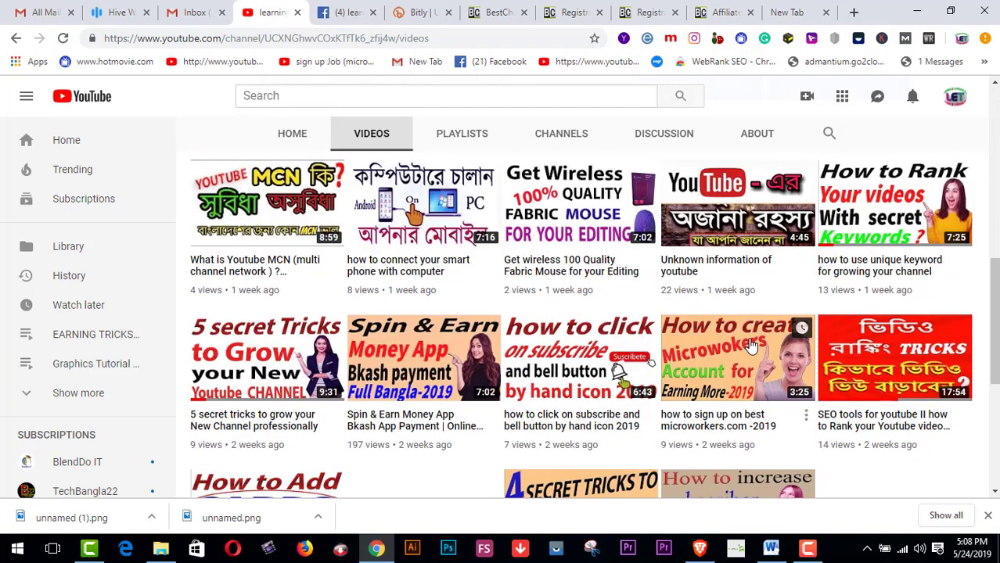
pyautogui.scroll(-4, 750, 345)
pyautogui.scroll(10, 750, 344)
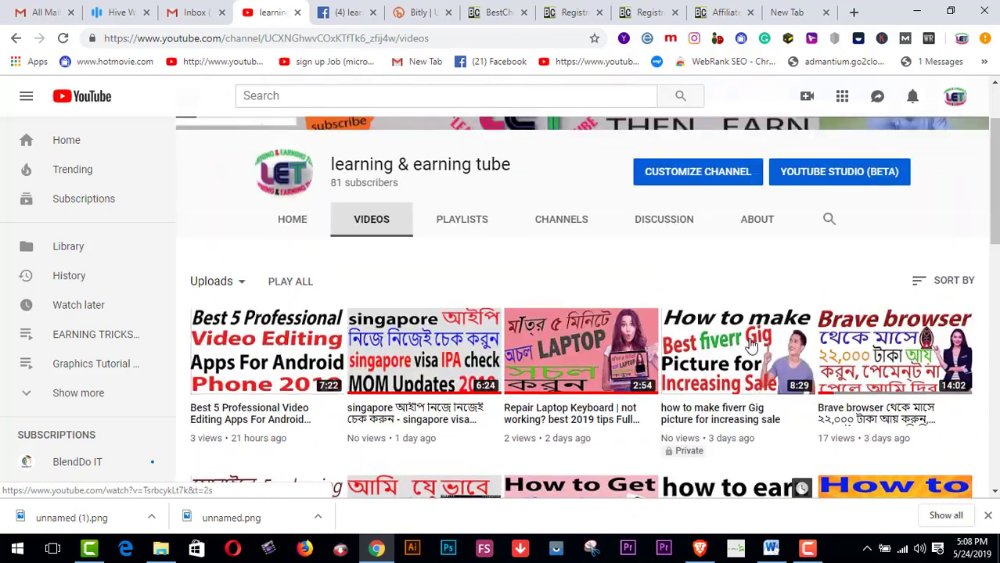
pyautogui.scroll(-2, 750, 344)
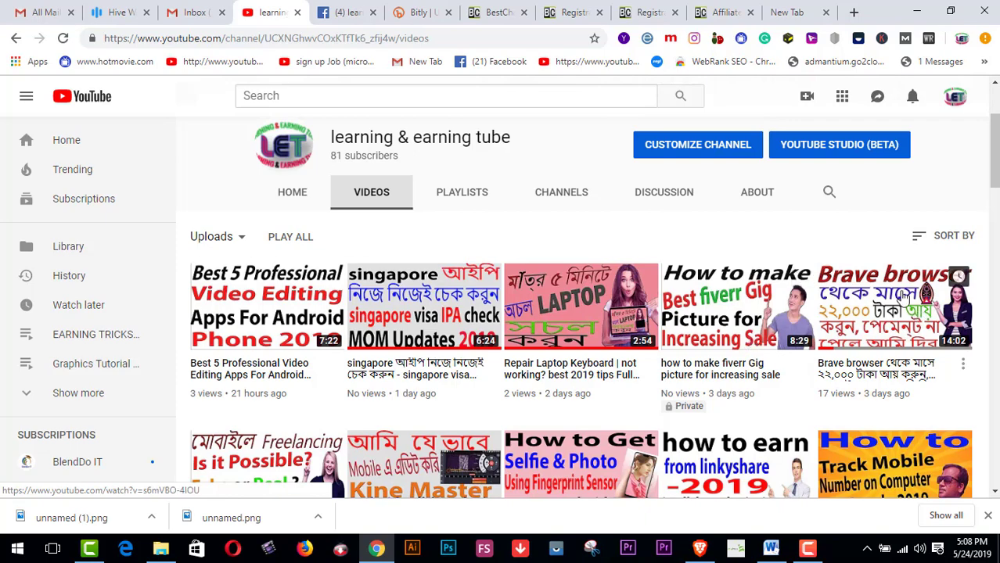
pyautogui.scroll(-3, 886, 329)
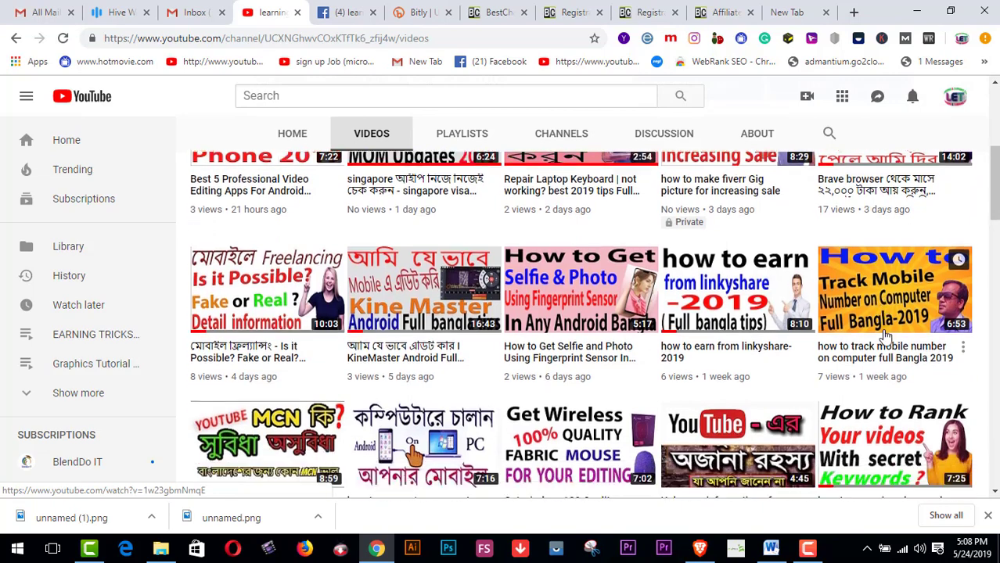
pyautogui.scroll(-3, 886, 335)
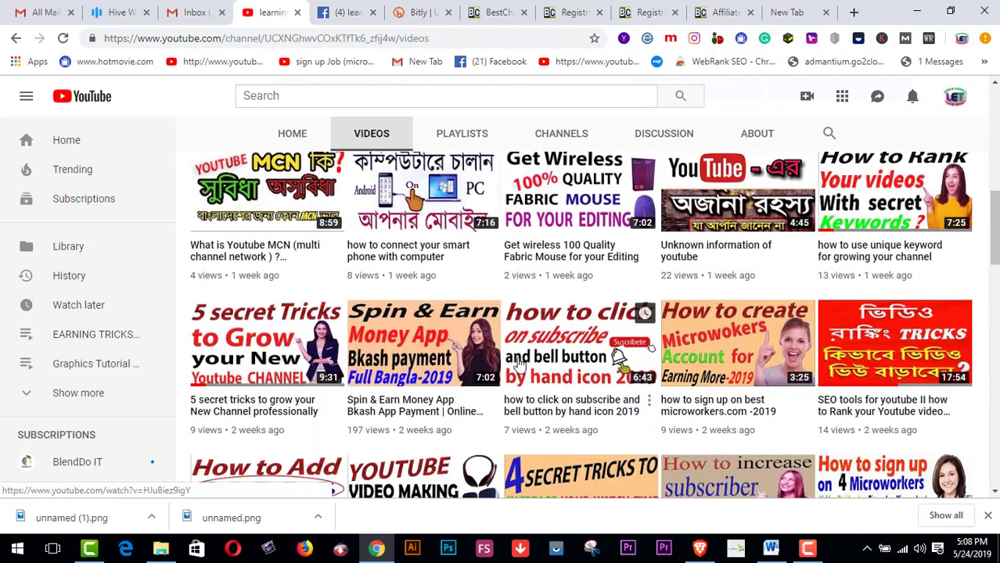
pyautogui.scroll(-1, 446, 417)
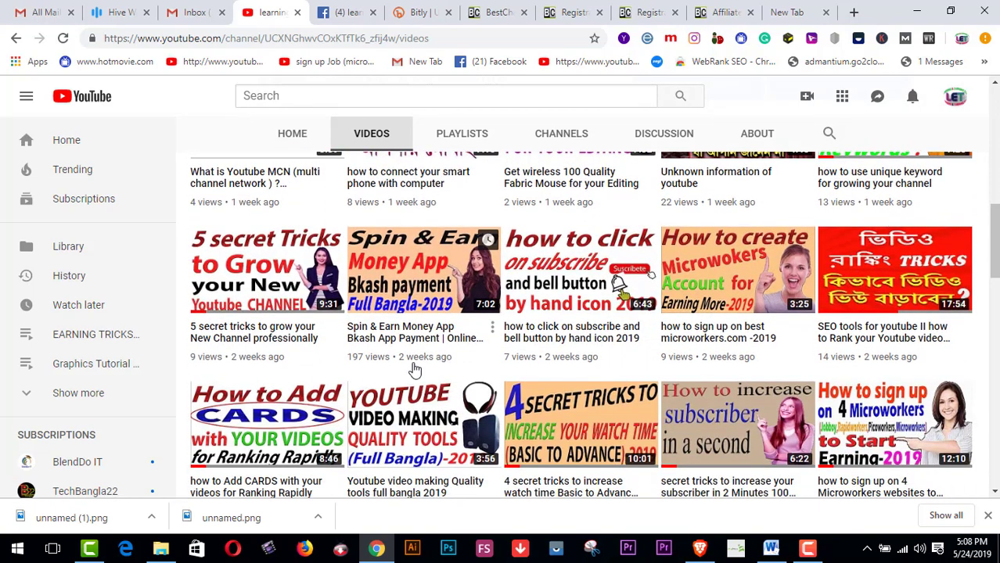
pyautogui.scroll(2, 460, 355)
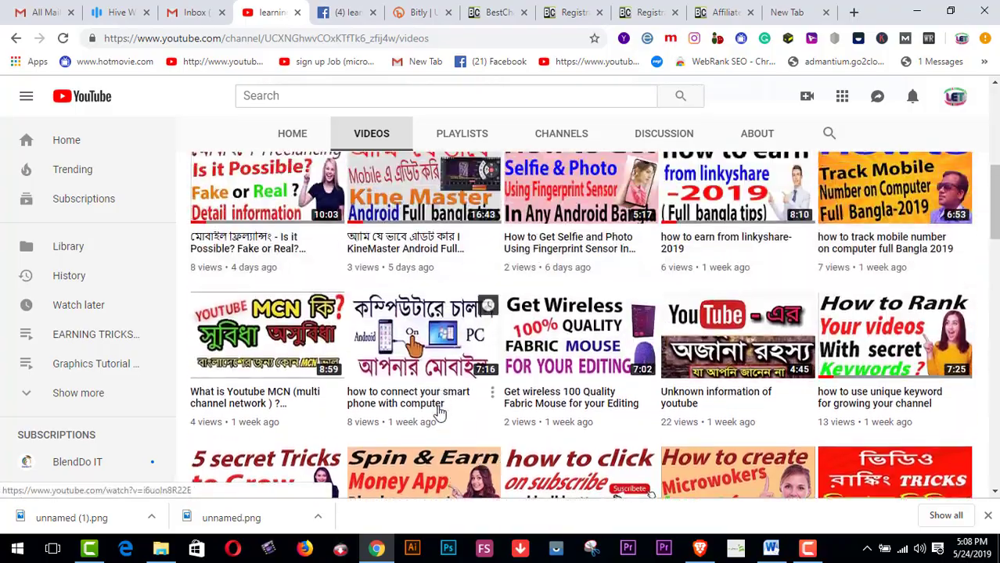